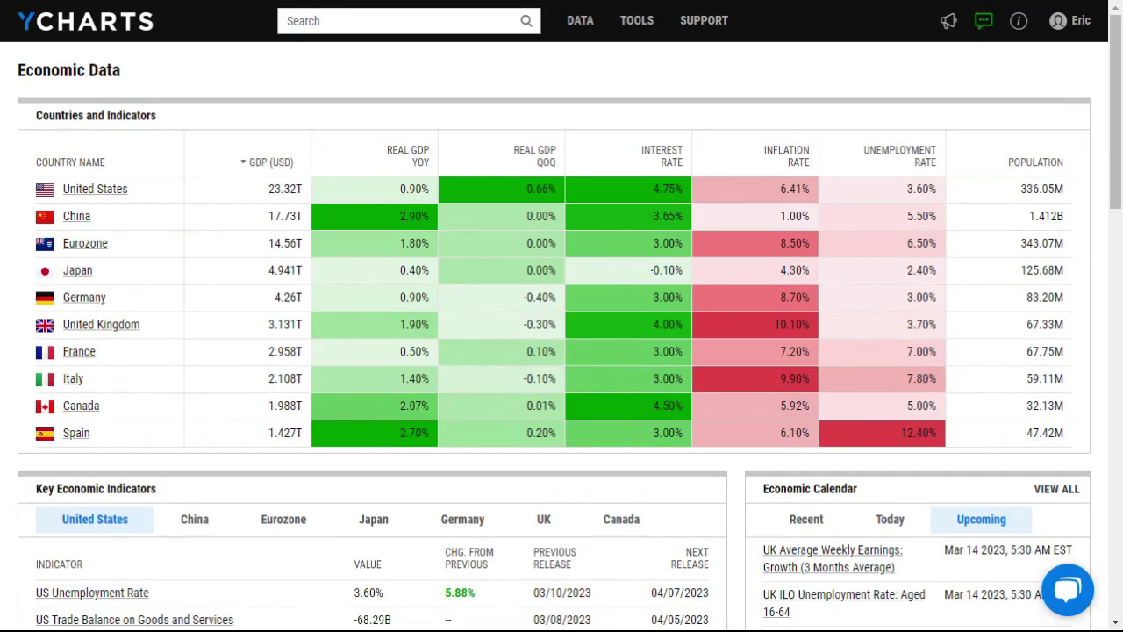
Search the site for 'US GDP' and show all its economic data results.
left_click(344, 23)
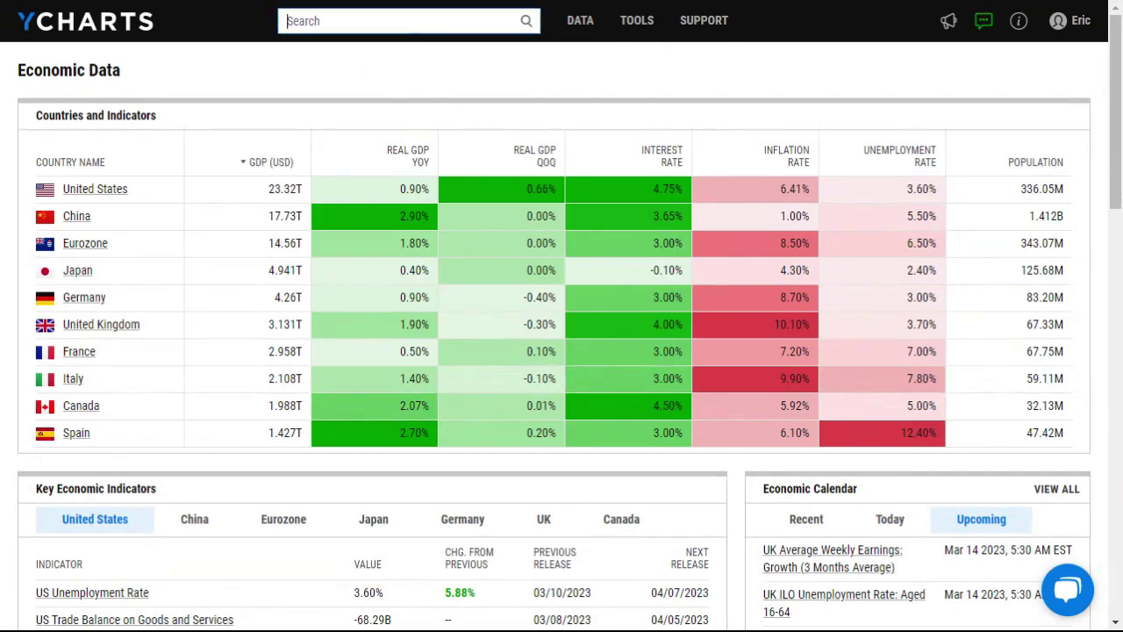
type("US GDP")
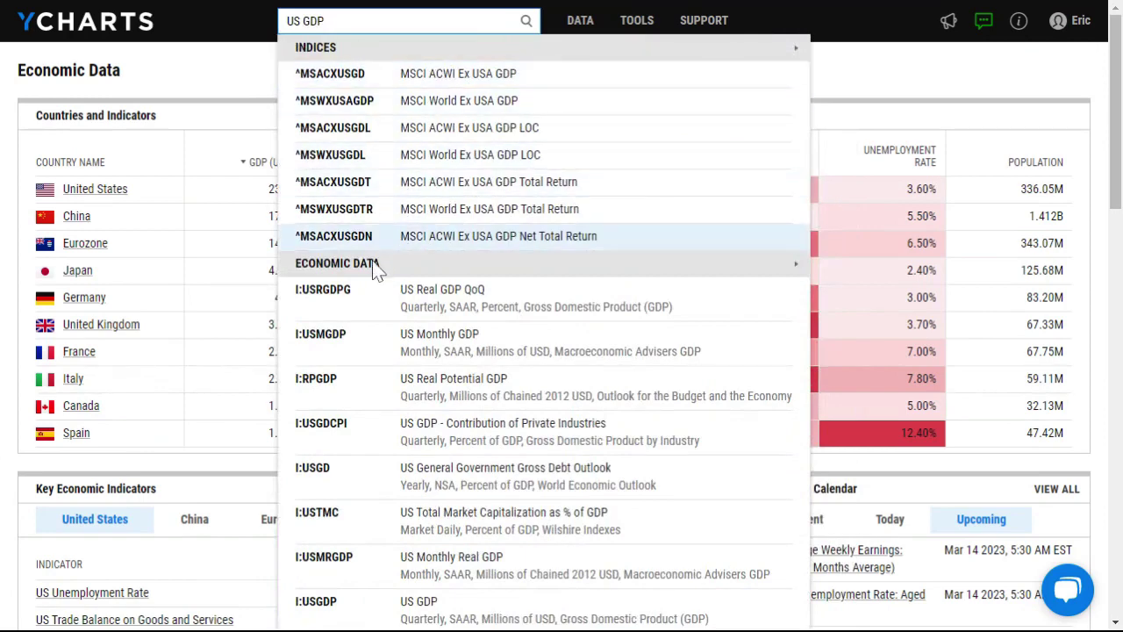
left_click(796, 272)
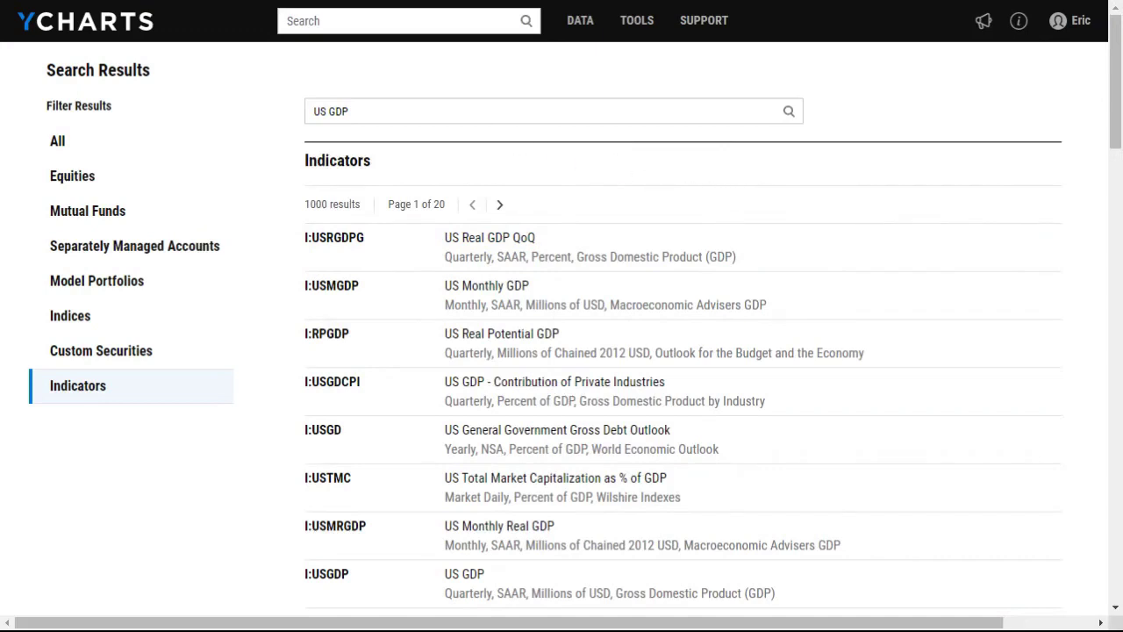
Refine the indicator search query to 'US GDP Quarter'.
left_click(349, 112)
type("Q")
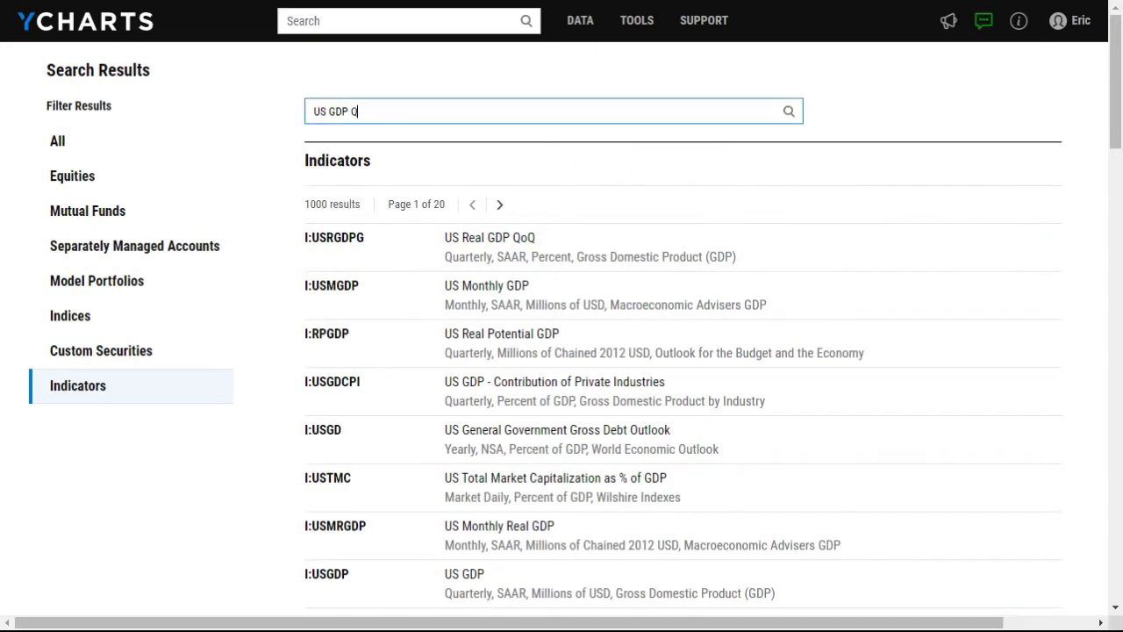
type("uarterl")
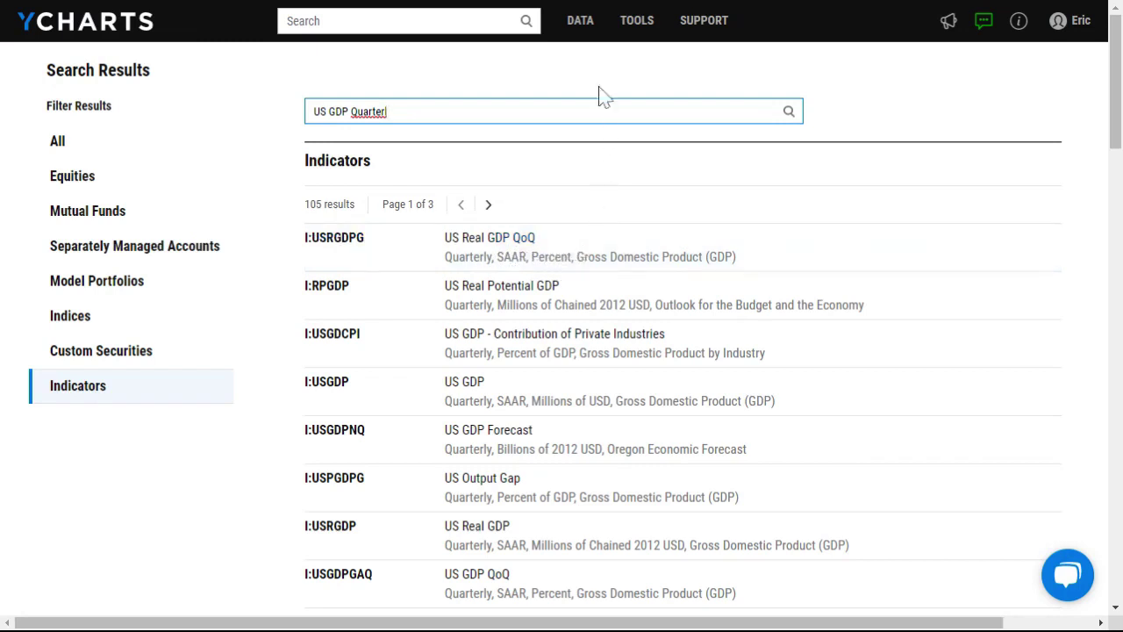
mouse_move(581, 26)
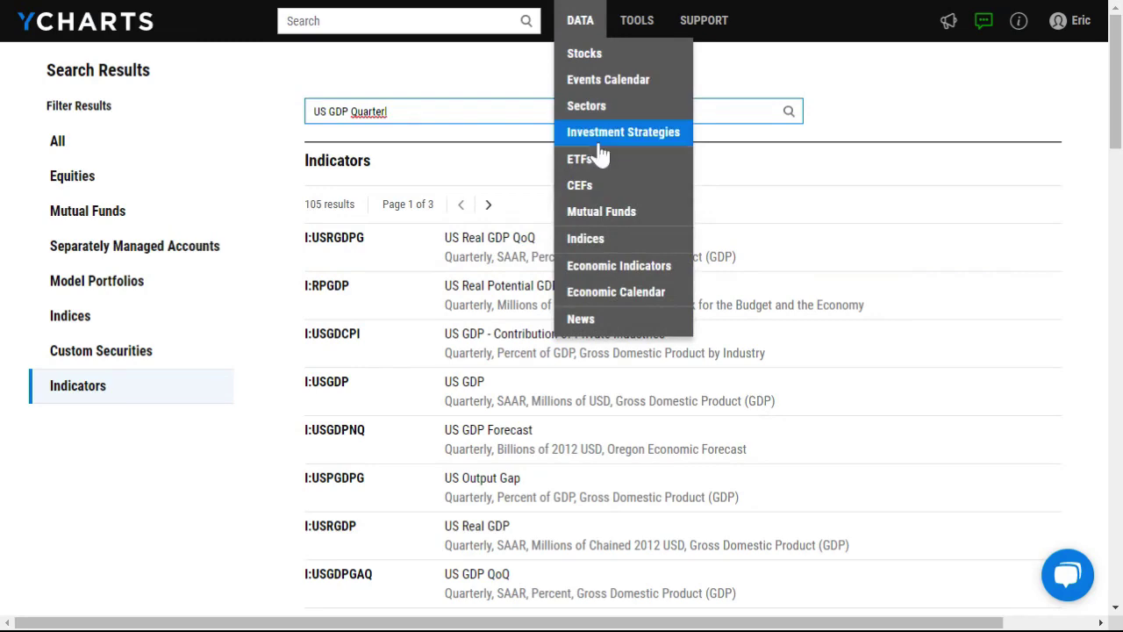
Go to the Economic Indicators overview and scroll past Key Economic Indicators and Categories to Reports.
left_click(614, 267)
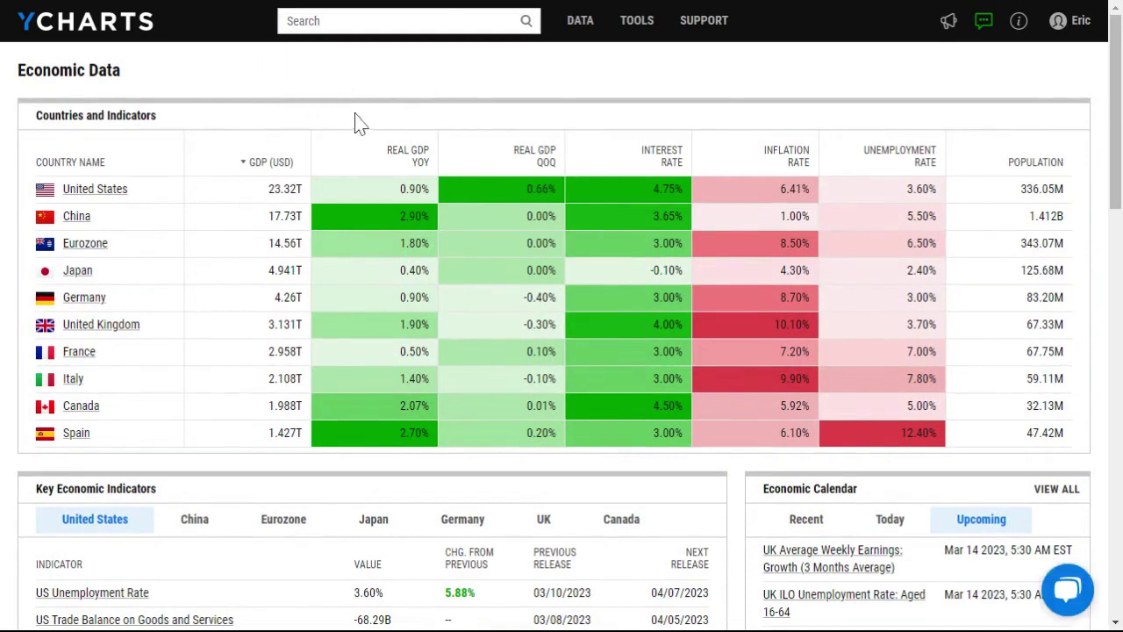
scroll(632, 84, "down", 4)
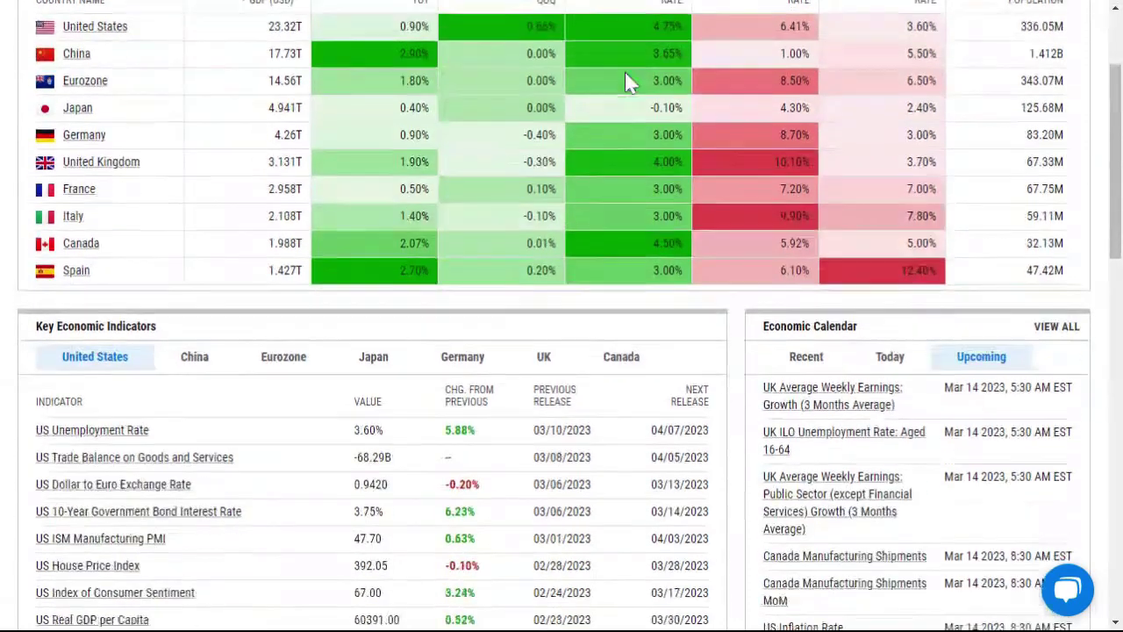
scroll(211, 151, "down", 1)
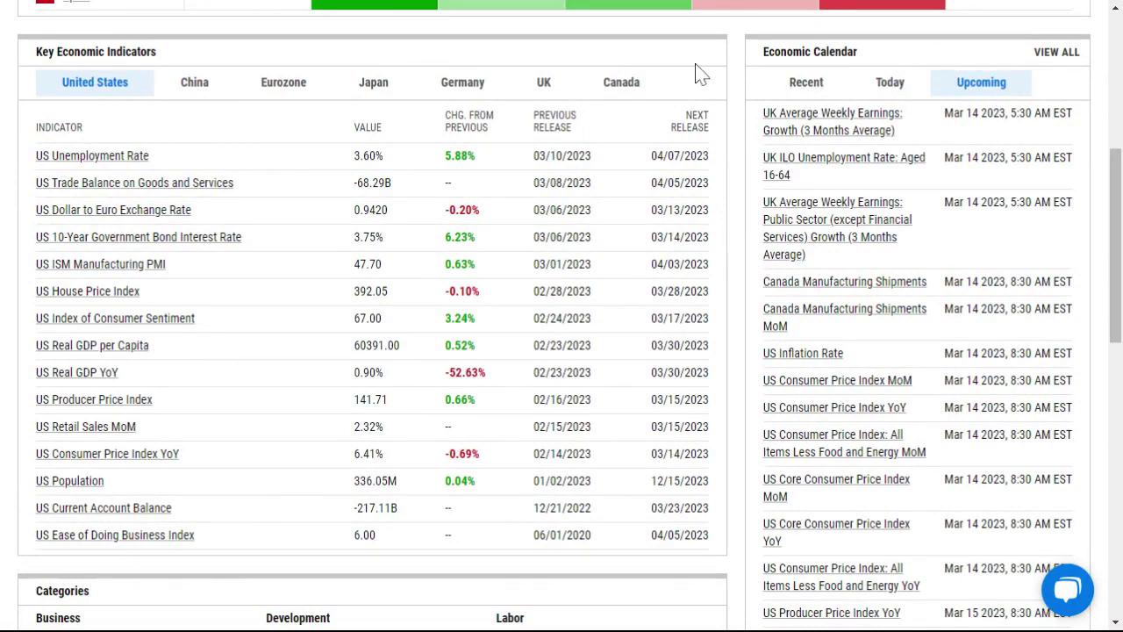
scroll(700, 74, "down", 5)
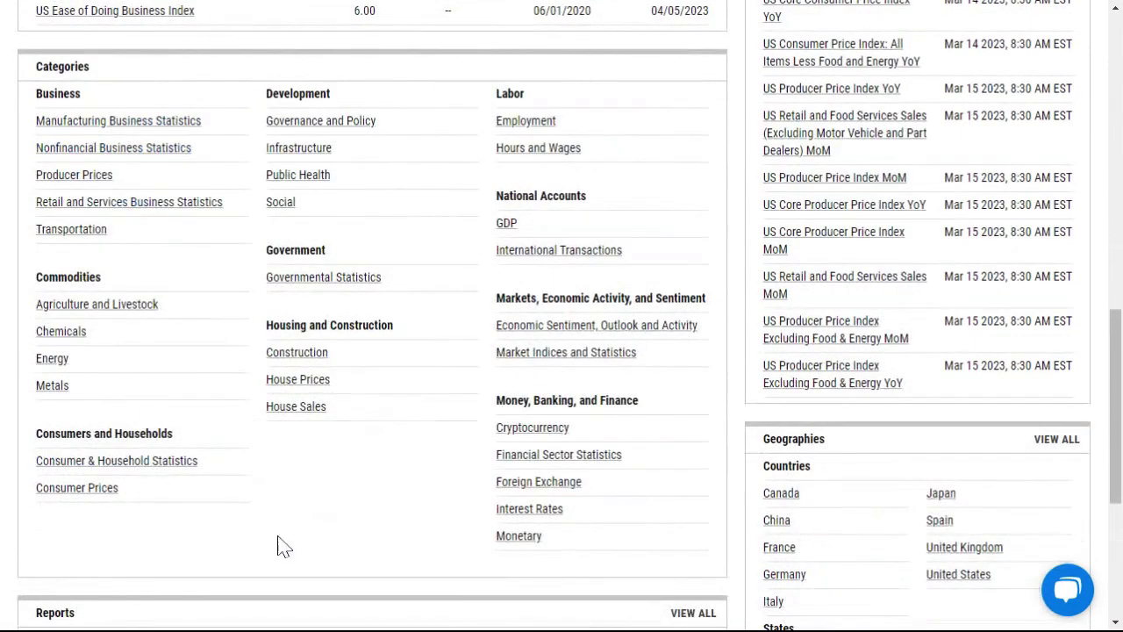
scroll(593, 148, "down", 3)
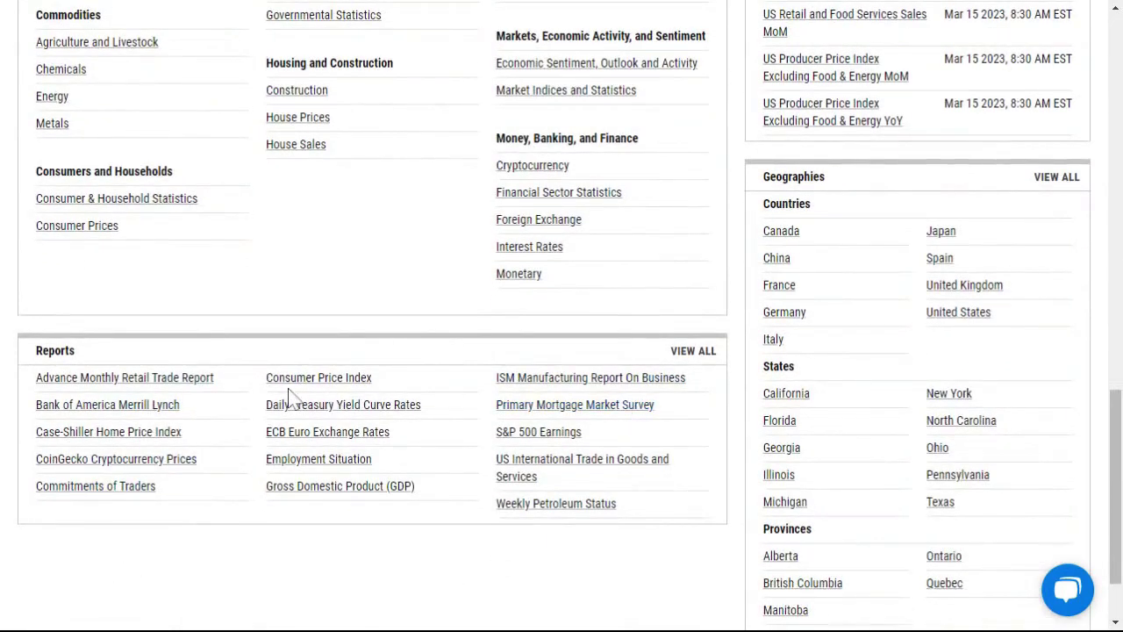
View all Sources & Reports and choose Bureau of Labor Statistics.
left_click(691, 351)
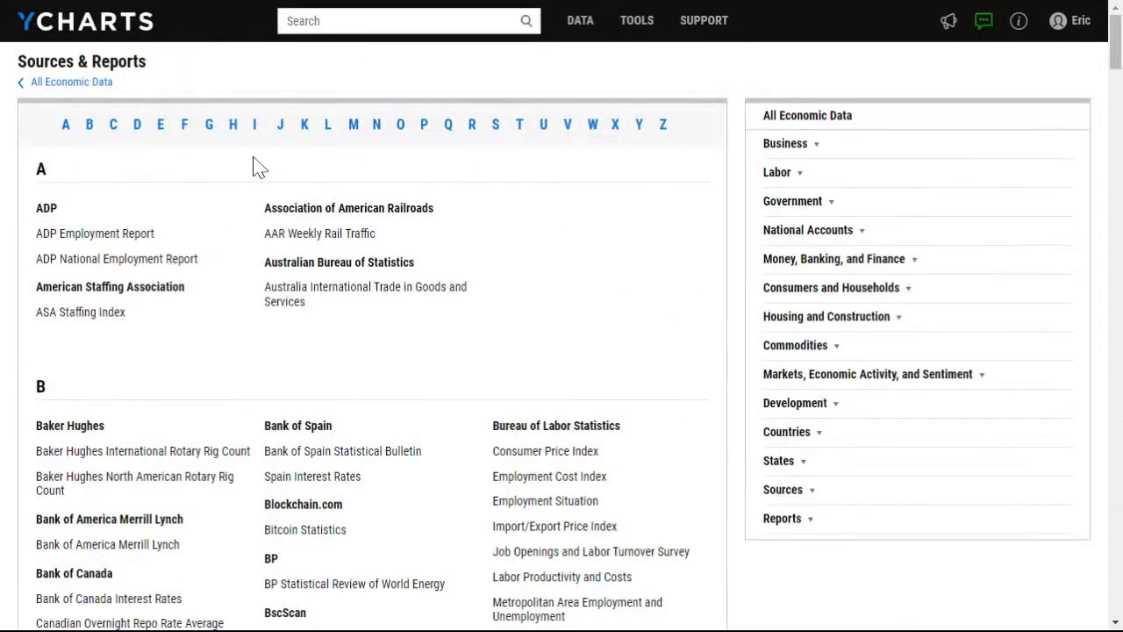
scroll(426, 201, "down", 2)
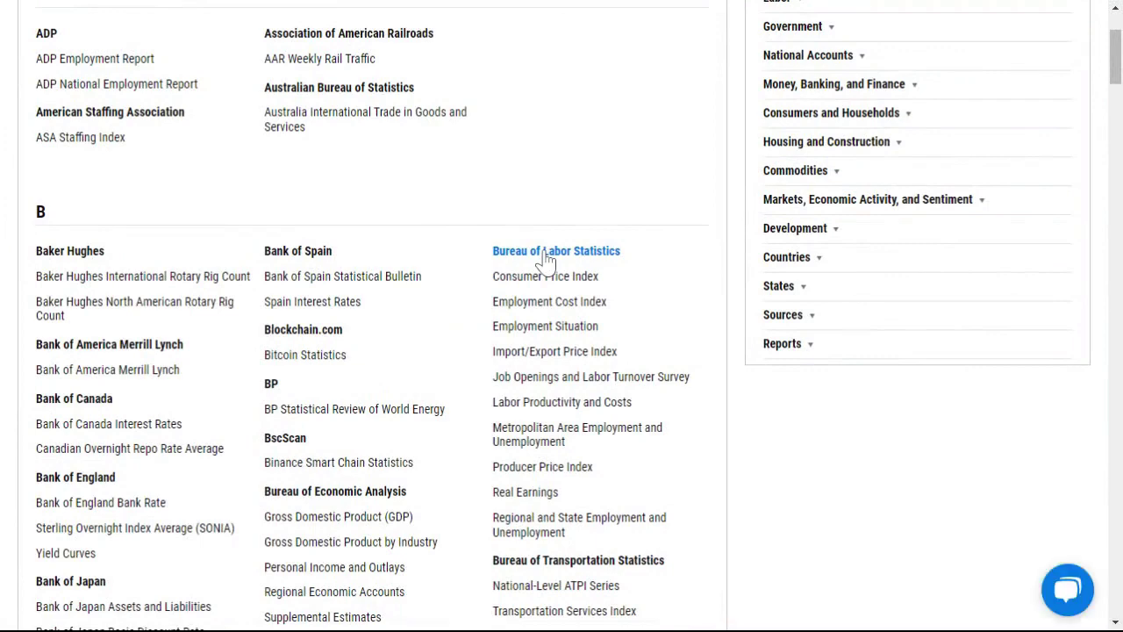
left_click(546, 254)
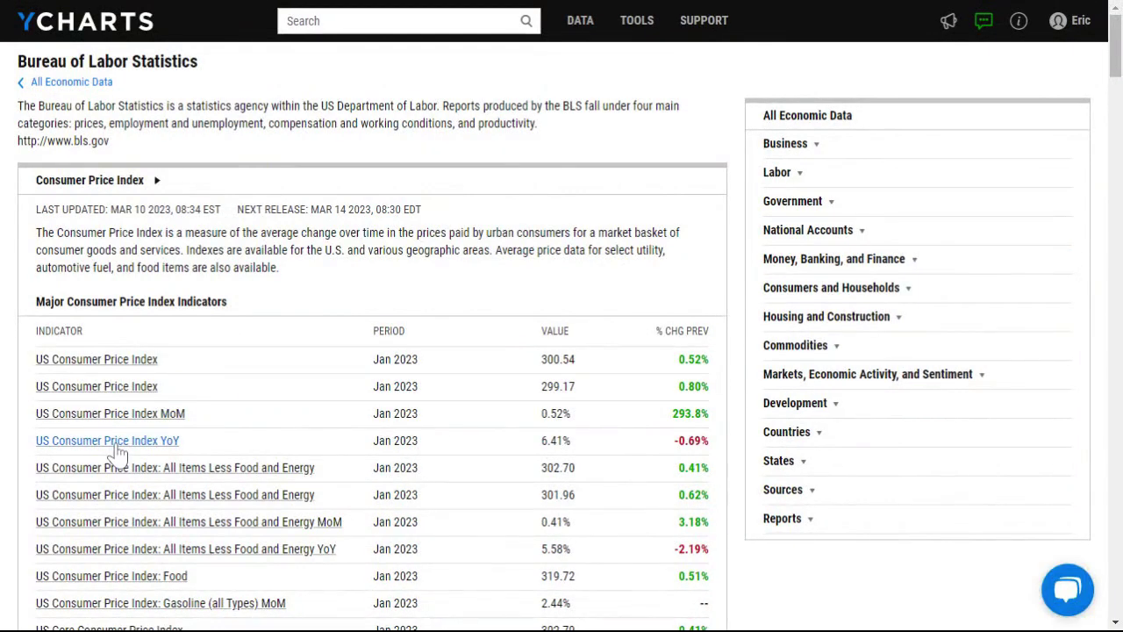
Open US Consumer Price Index YoY, browse its page, and dismiss the Alerts dialog without creating one.
left_click(118, 445)
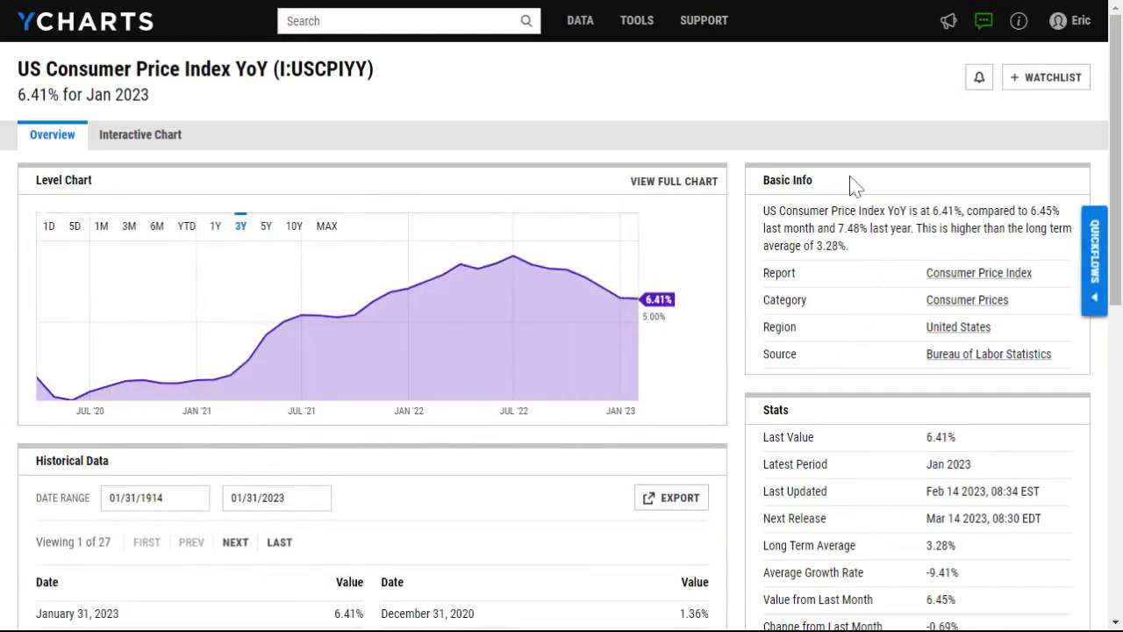
scroll(707, 443, "down", 2)
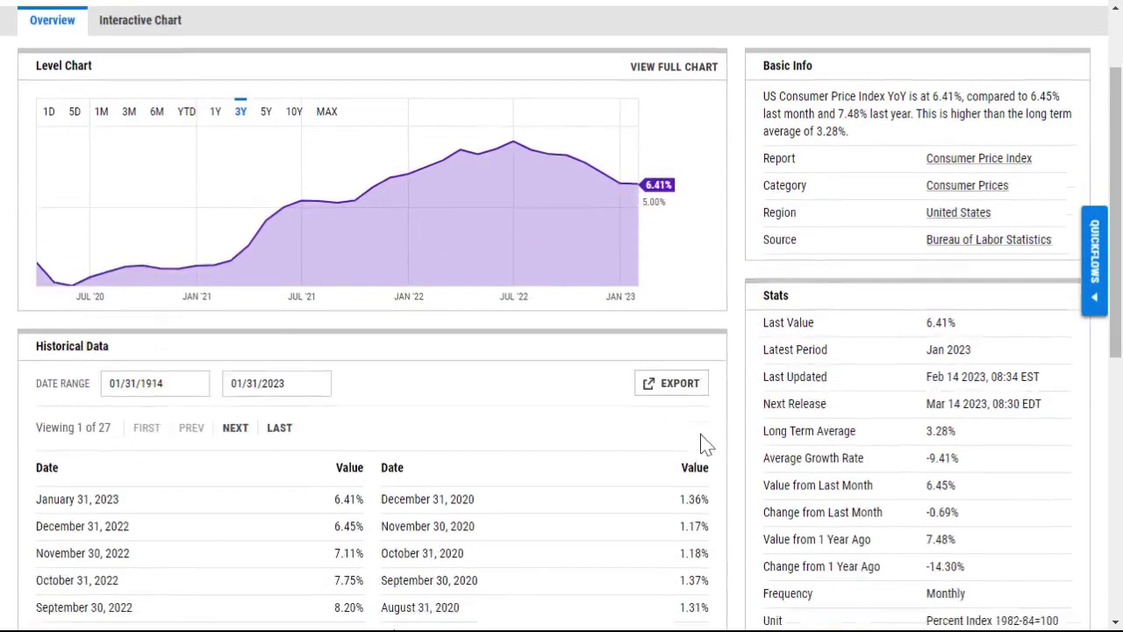
scroll(693, 386, "down", 2)
scroll(672, 331, "up", 4)
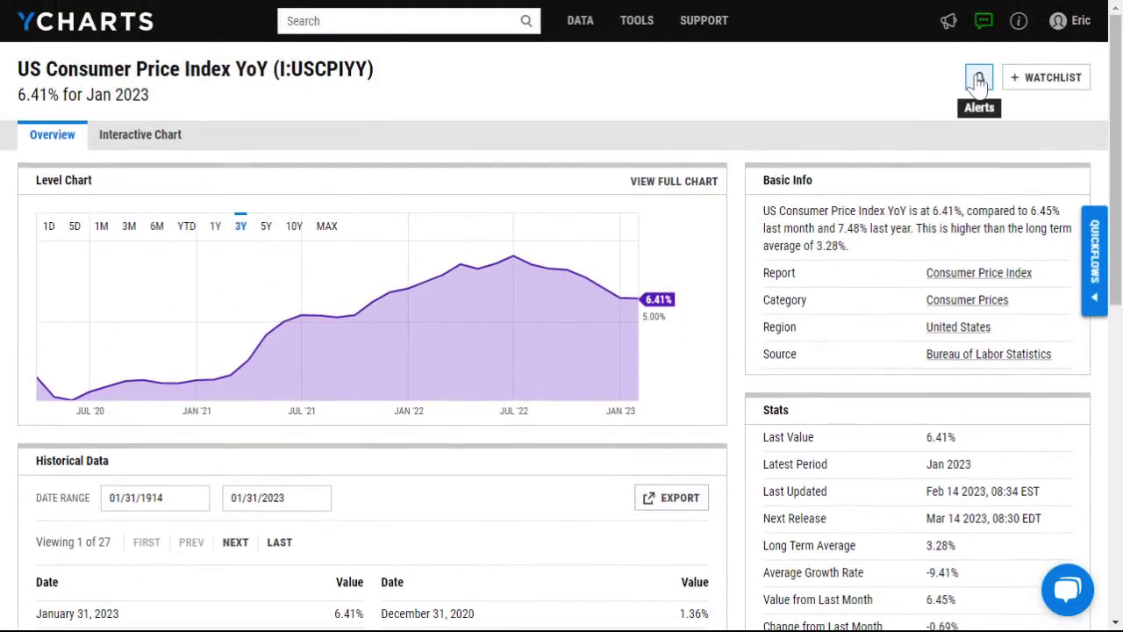
left_click(979, 81)
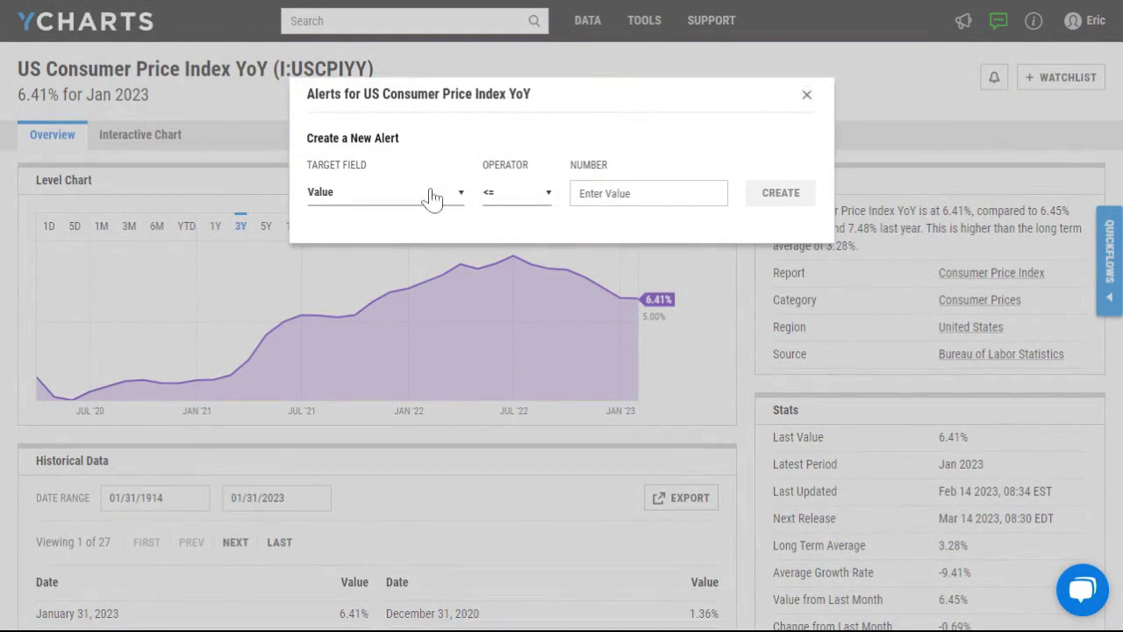
left_click(806, 96)
In the full chart, add Basic ETF Model - 70% Equity found by searching 'ETF Basic'.
left_click(675, 188)
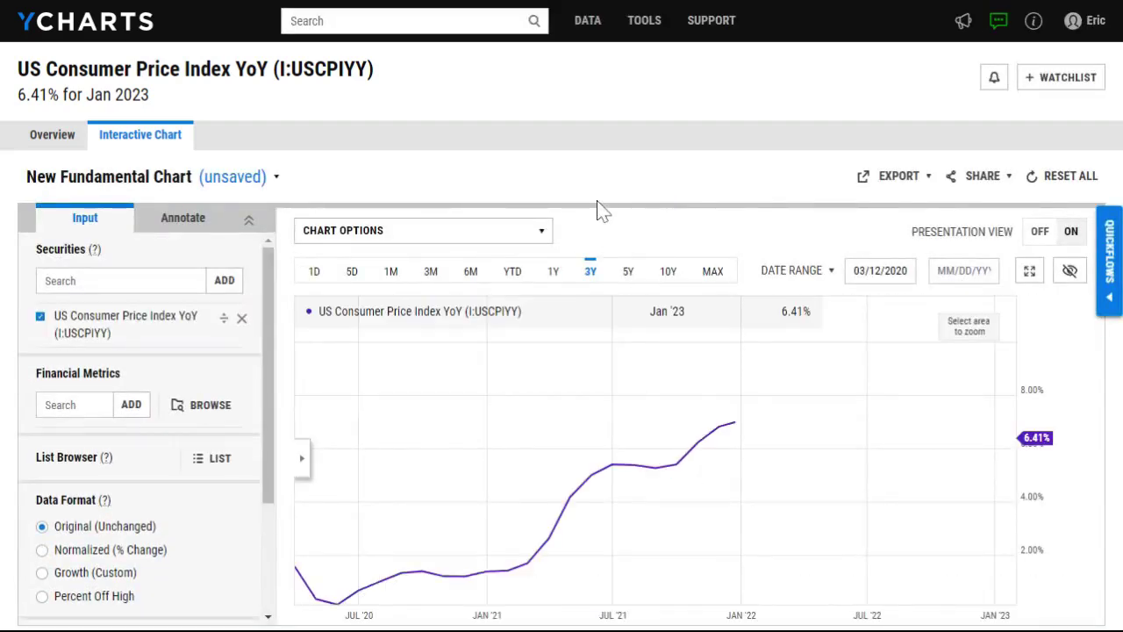
left_click(121, 281)
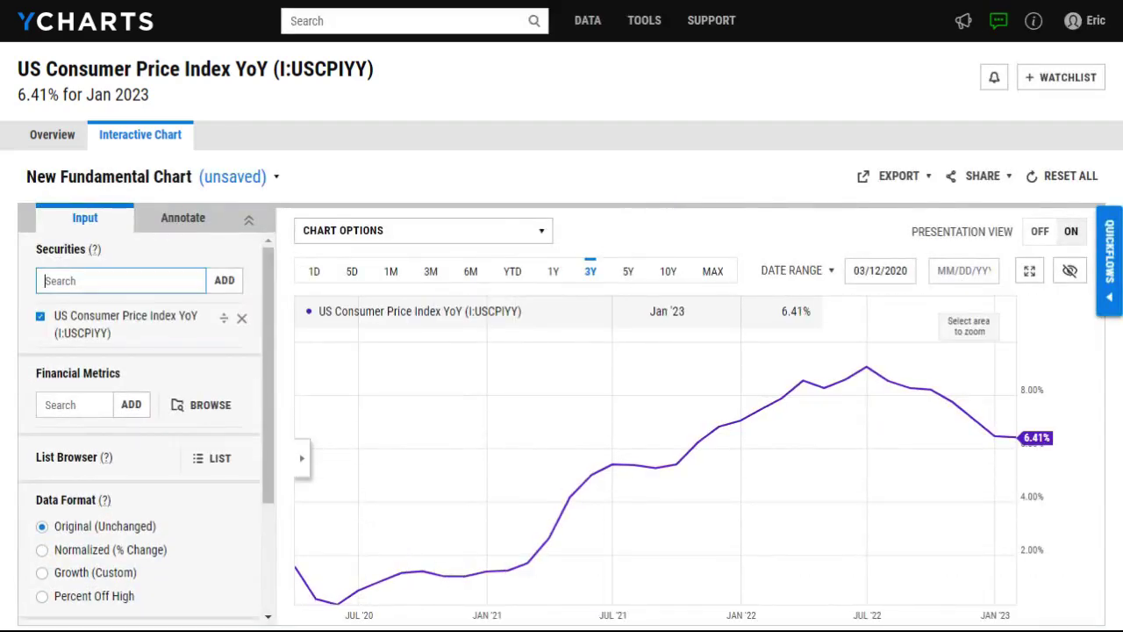
type("ETF Basic")
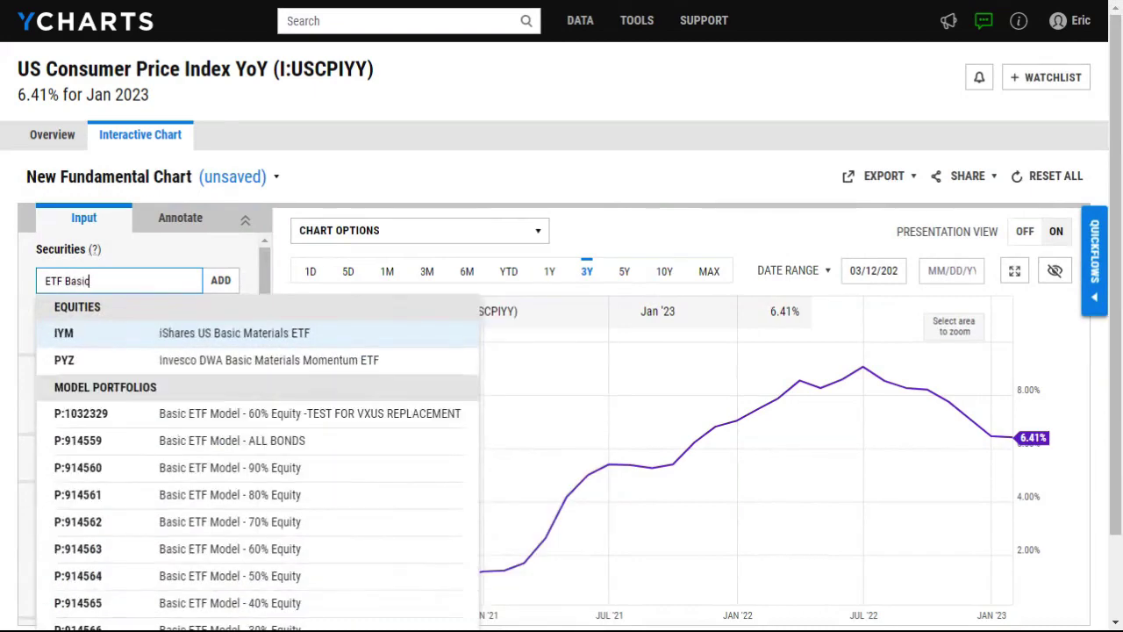
left_click(219, 526)
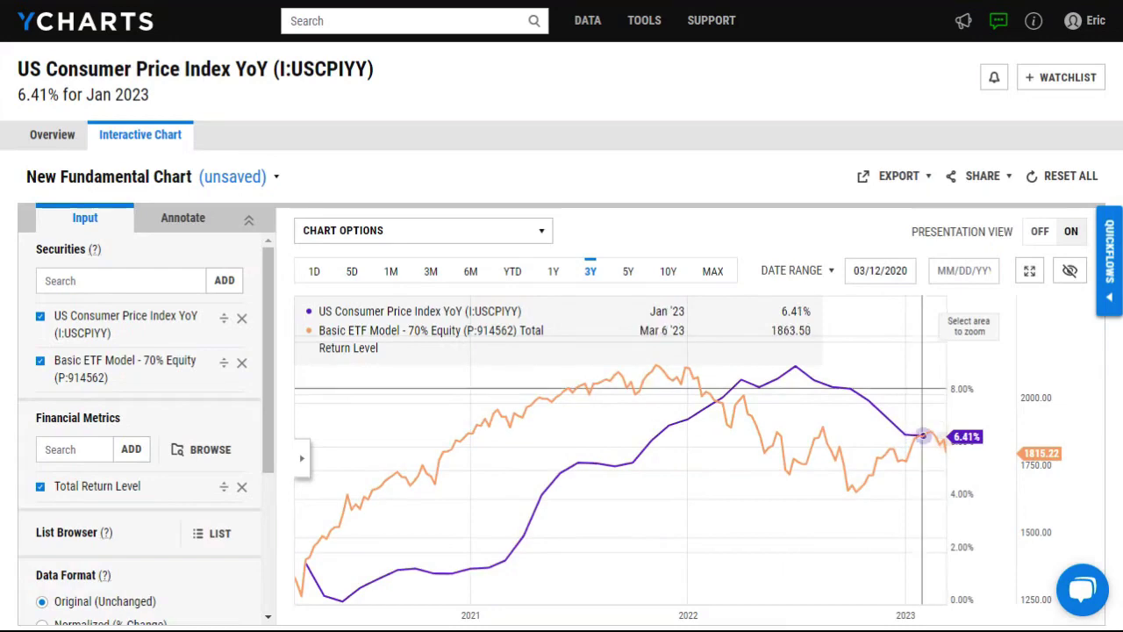
mouse_move(595, 33)
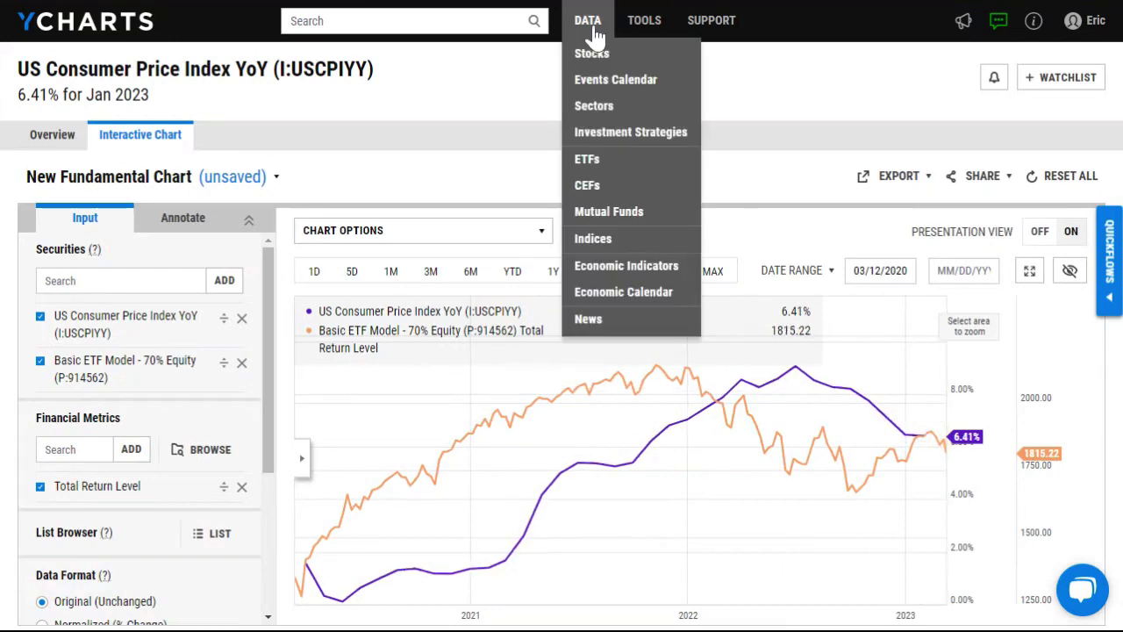
Return to the economic indicators overview and scroll down to its categories.
left_click(636, 266)
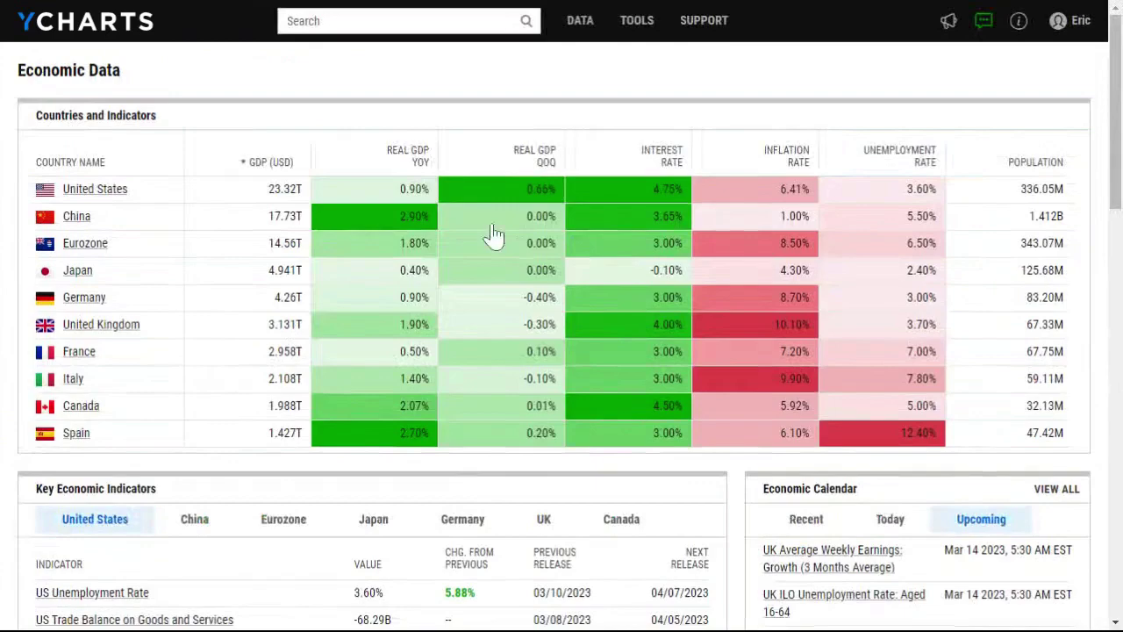
scroll(368, 220, "down", 7)
scroll(346, 344, "down", 2)
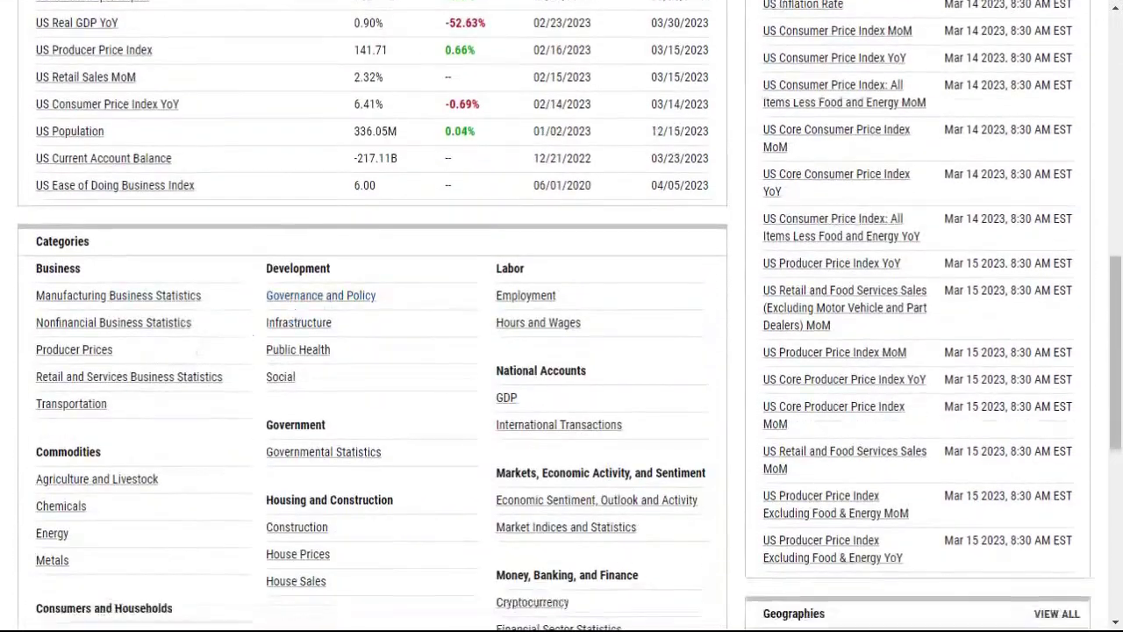
scroll(369, 329, "down", 1)
scroll(439, 313, "down", 1)
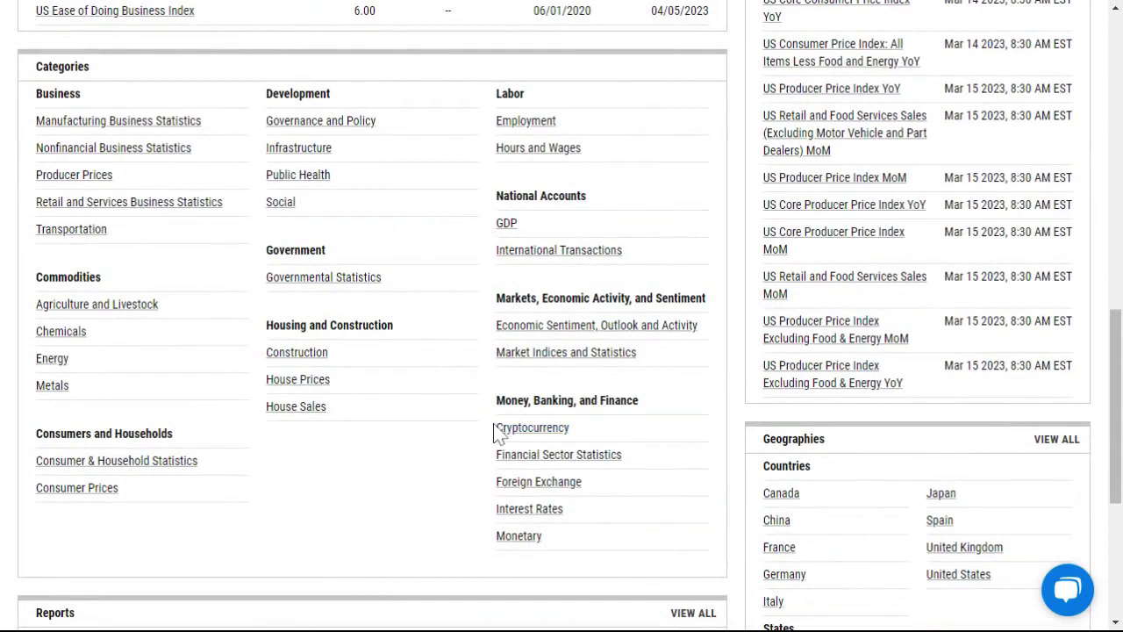
Open Interest Rates and scroll past Bank of England, Japan and Canada to Daily Treasury Yield Curve Rates.
left_click(529, 509)
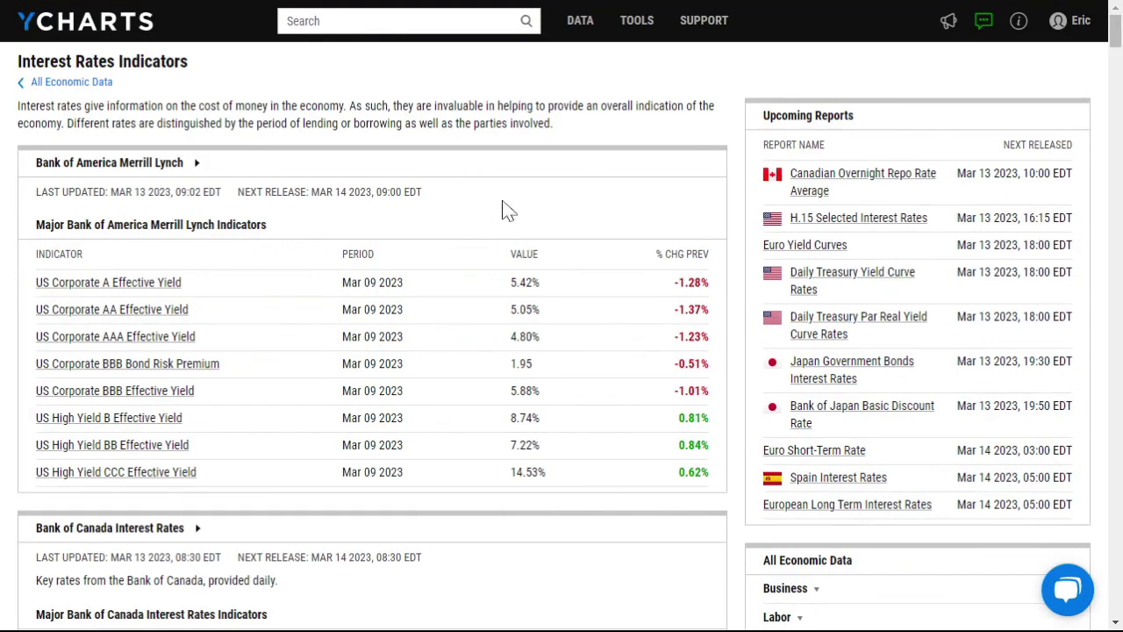
scroll(522, 188, "down", 6)
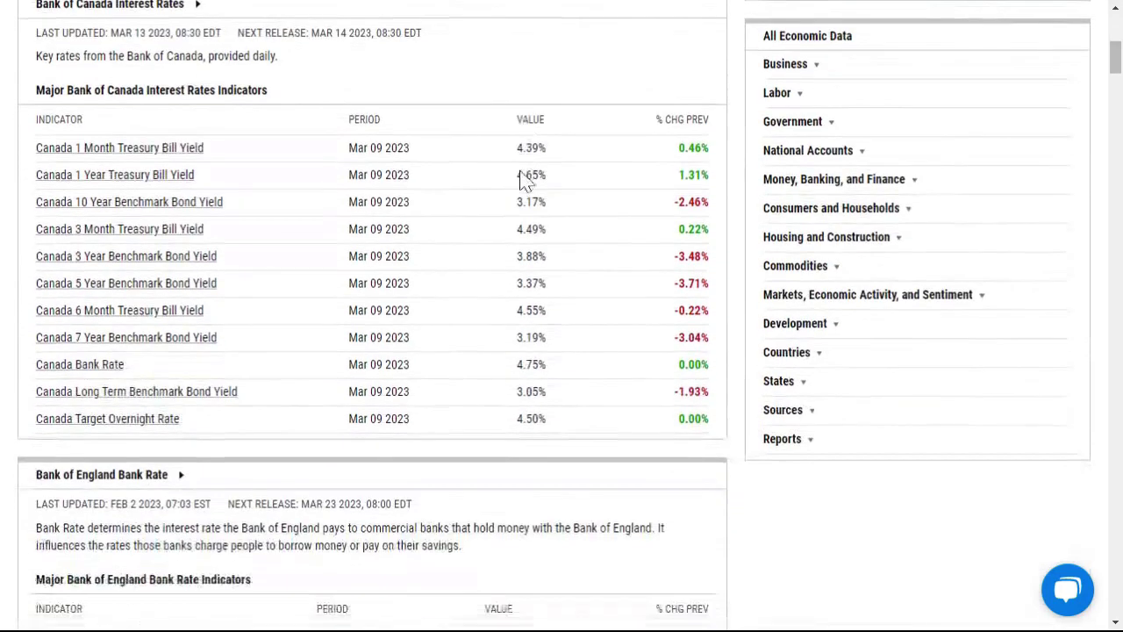
scroll(386, 157, "down", 4)
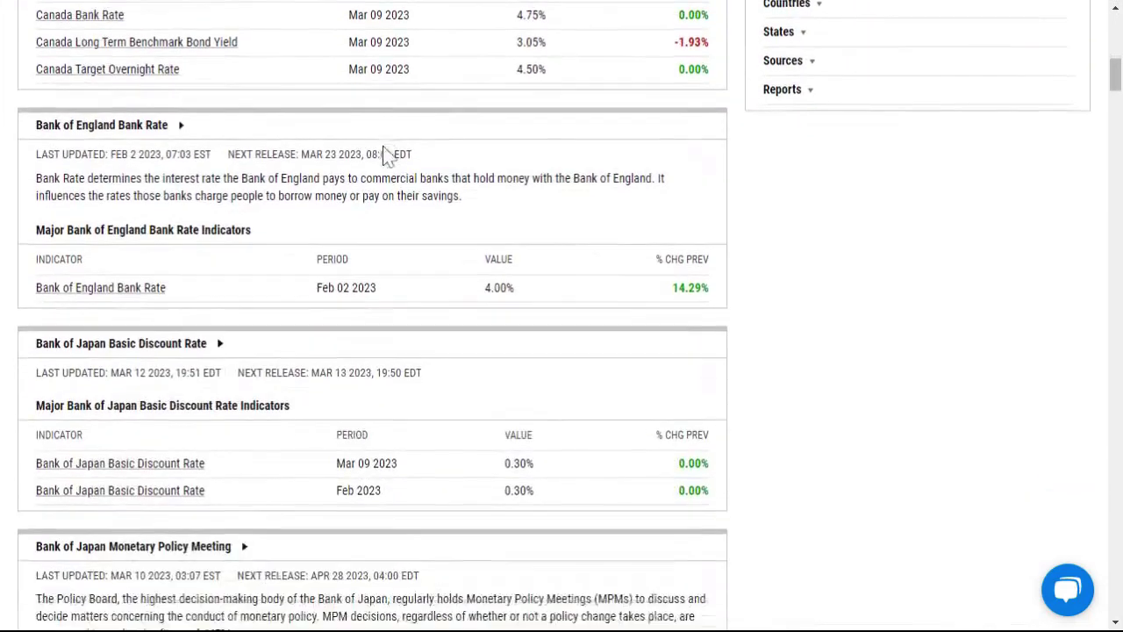
scroll(334, 231, "down", 2)
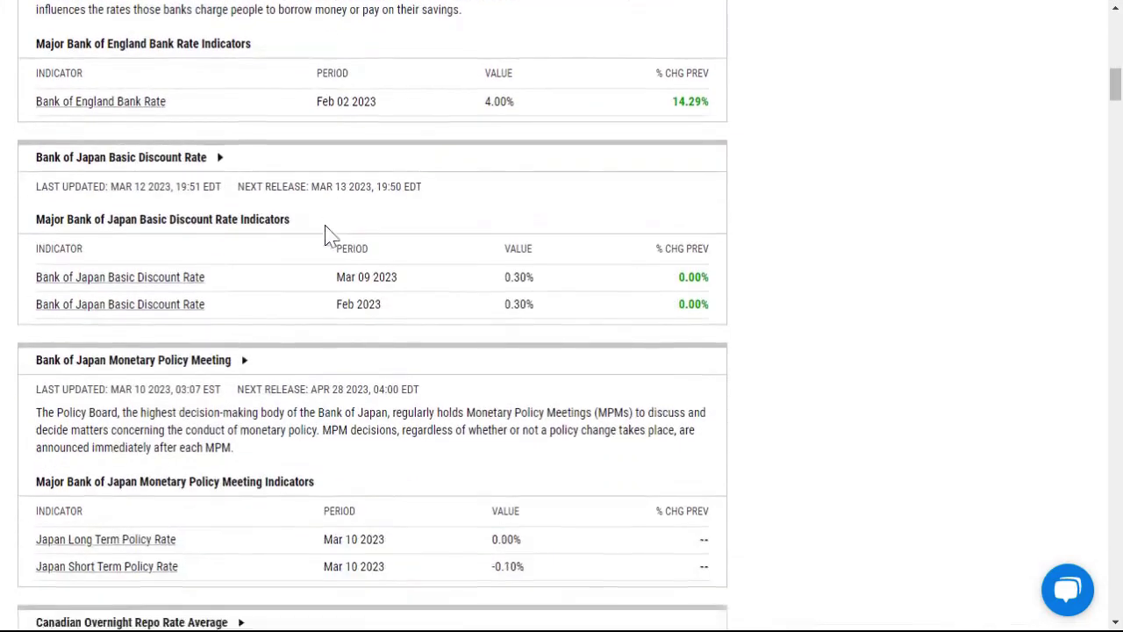
scroll(324, 235, "down", 7)
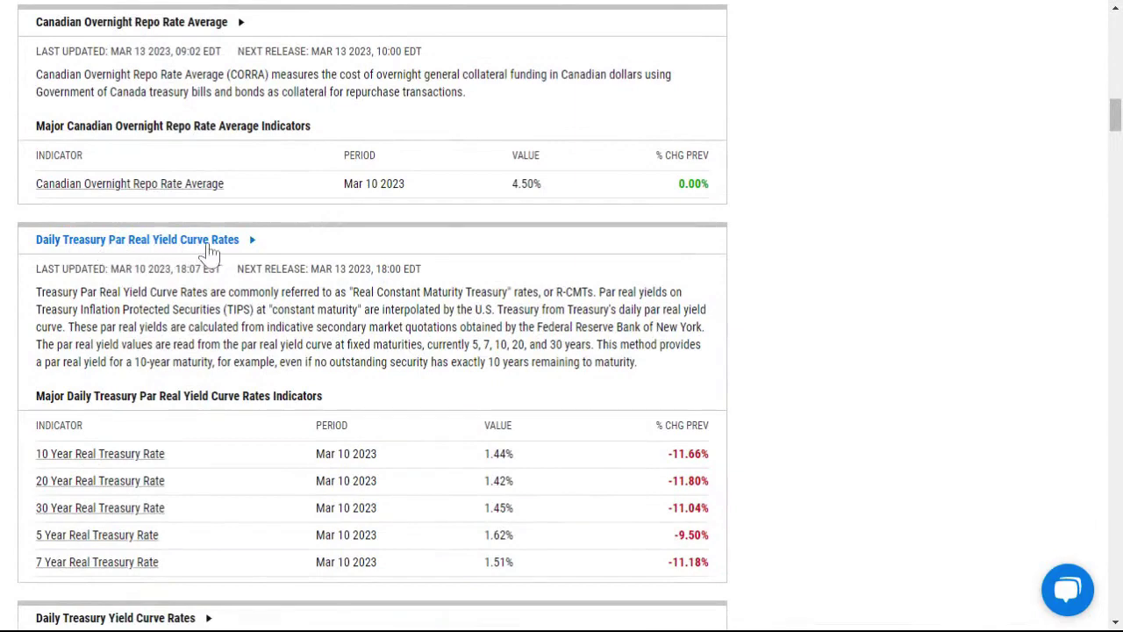
scroll(338, 242, "down", 1)
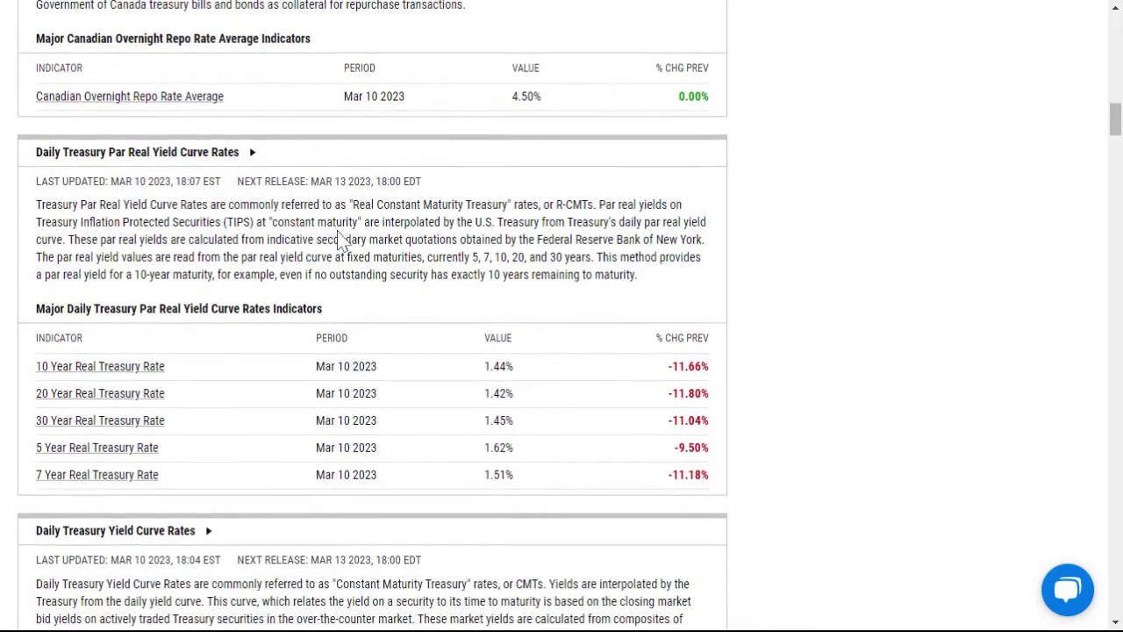
scroll(340, 238, "down", 6)
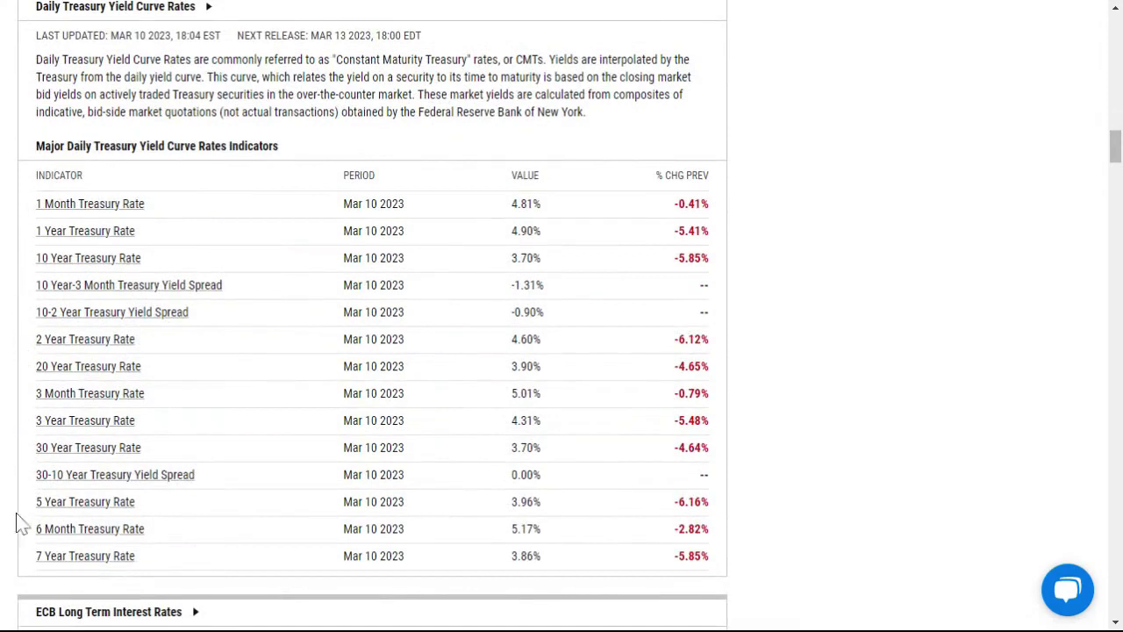
Open the 10-2 Year Treasury Yield Spread page and dismiss its alerts dialog without setting one.
left_click(131, 316)
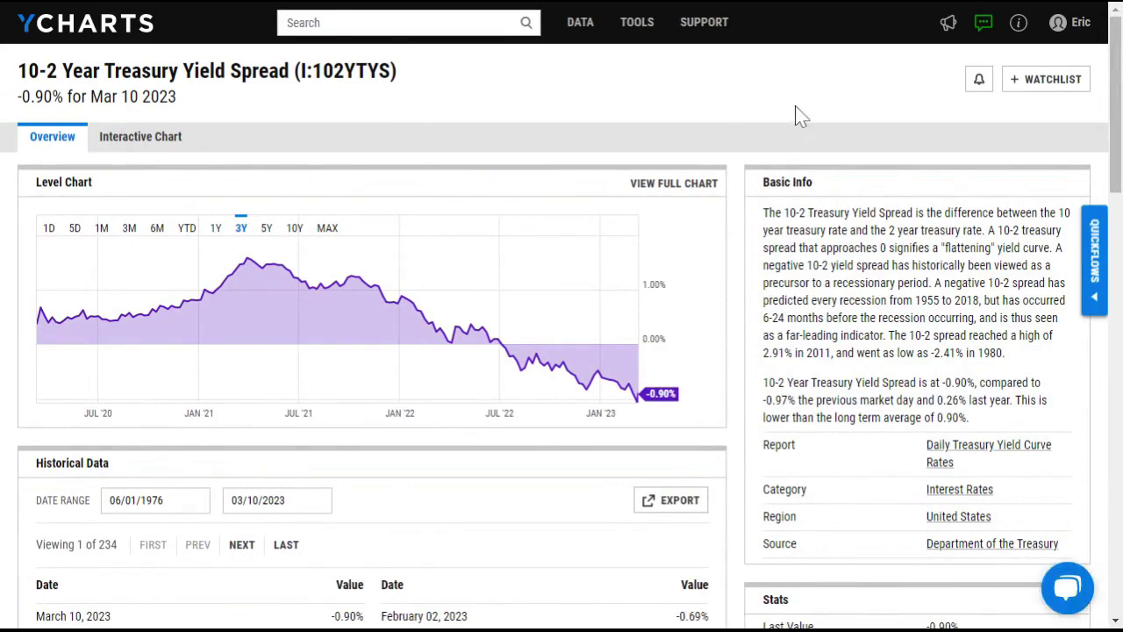
left_click(977, 81)
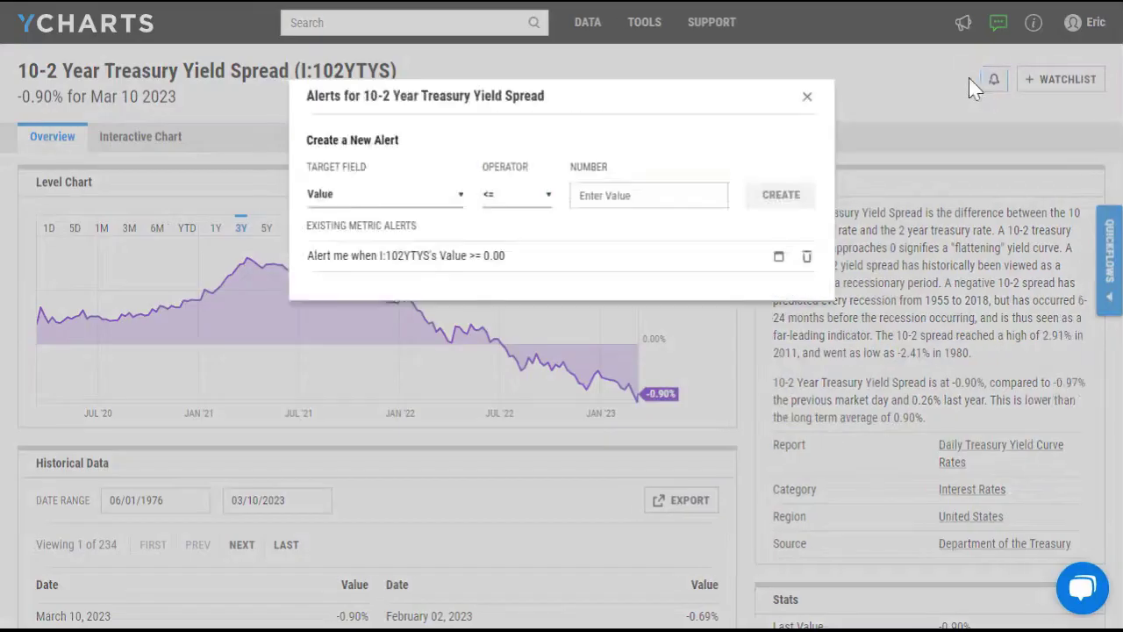
left_click(806, 97)
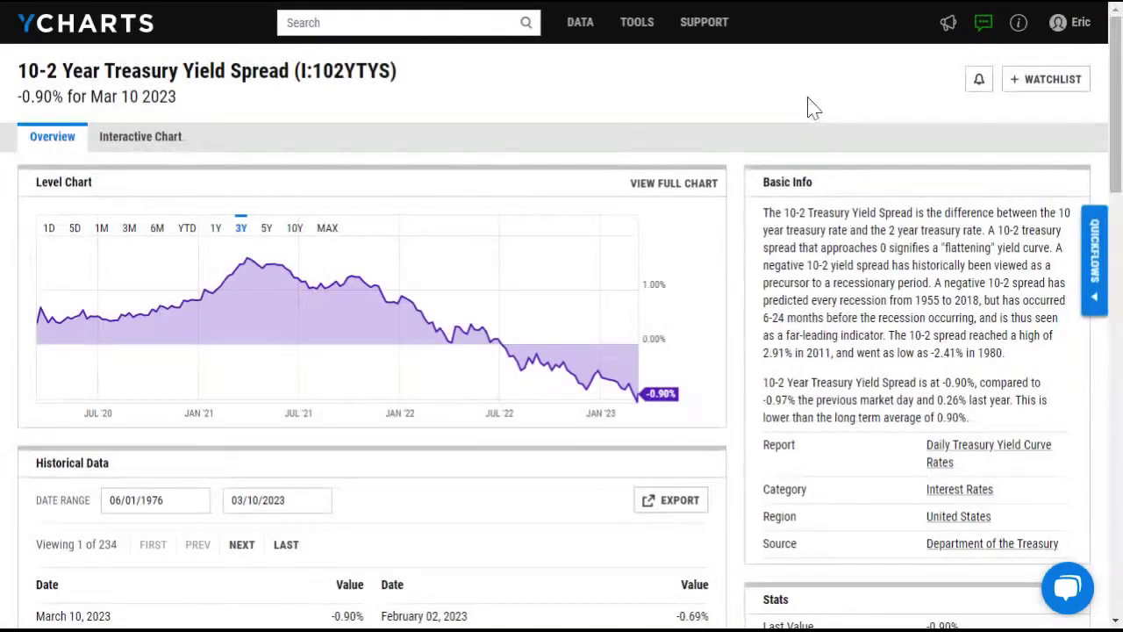
Open the spread's full chart and add the S&P 500 (^SPX) for comparison.
left_click(677, 193)
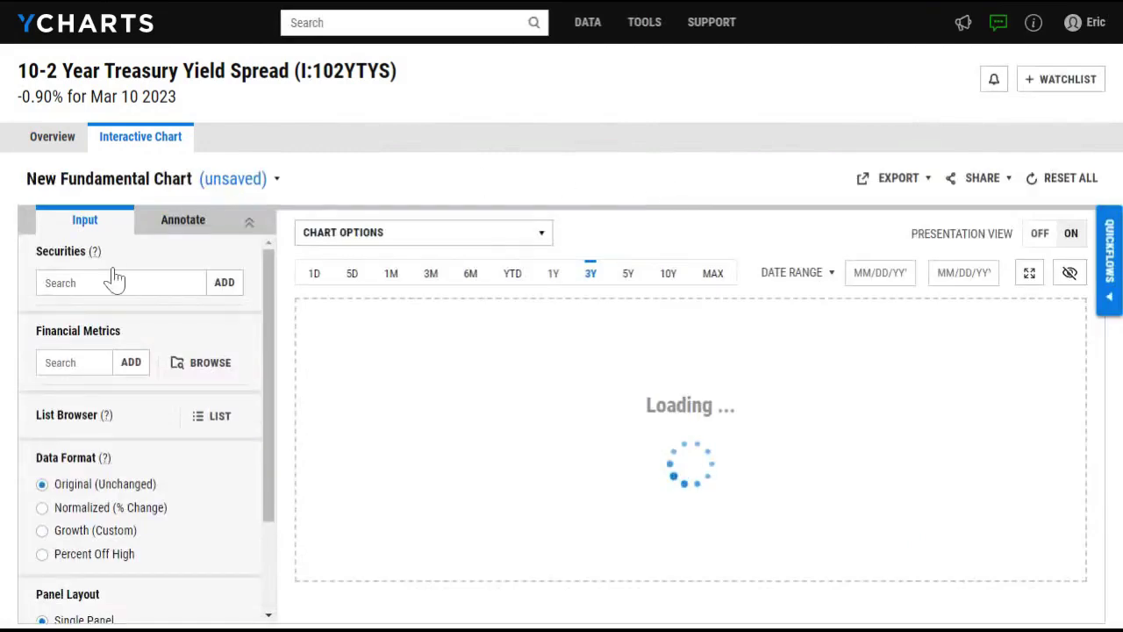
left_click(113, 279)
type("^SP")
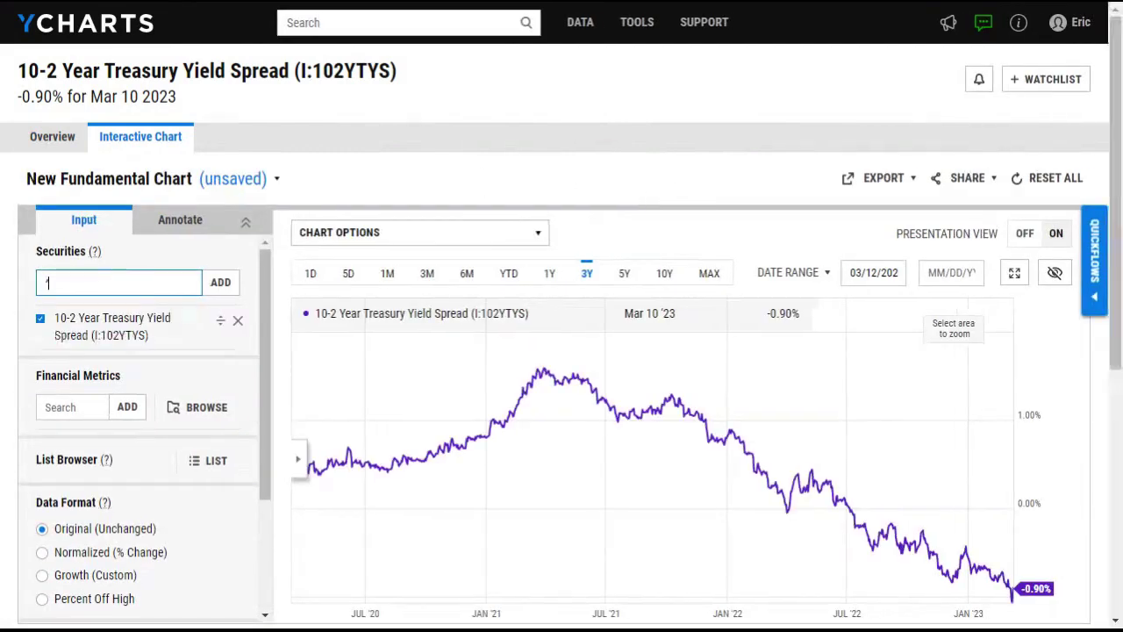
type("X")
left_click(134, 326)
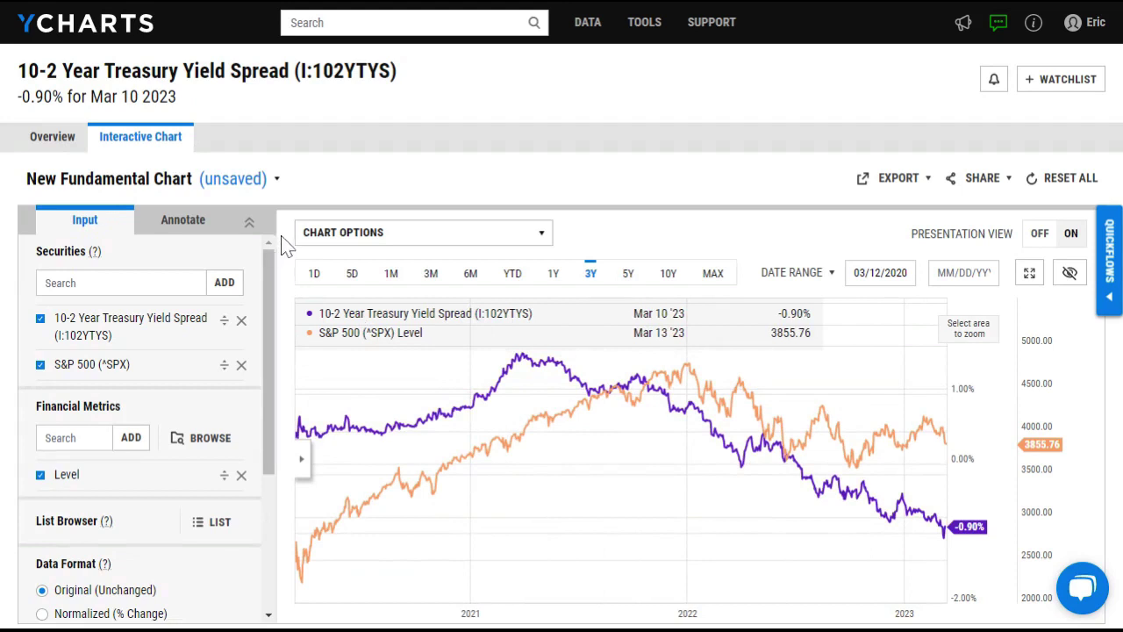
Start a new chart from the Economic Data template US Treasury Yield Curve Analysis.
left_click(127, 191)
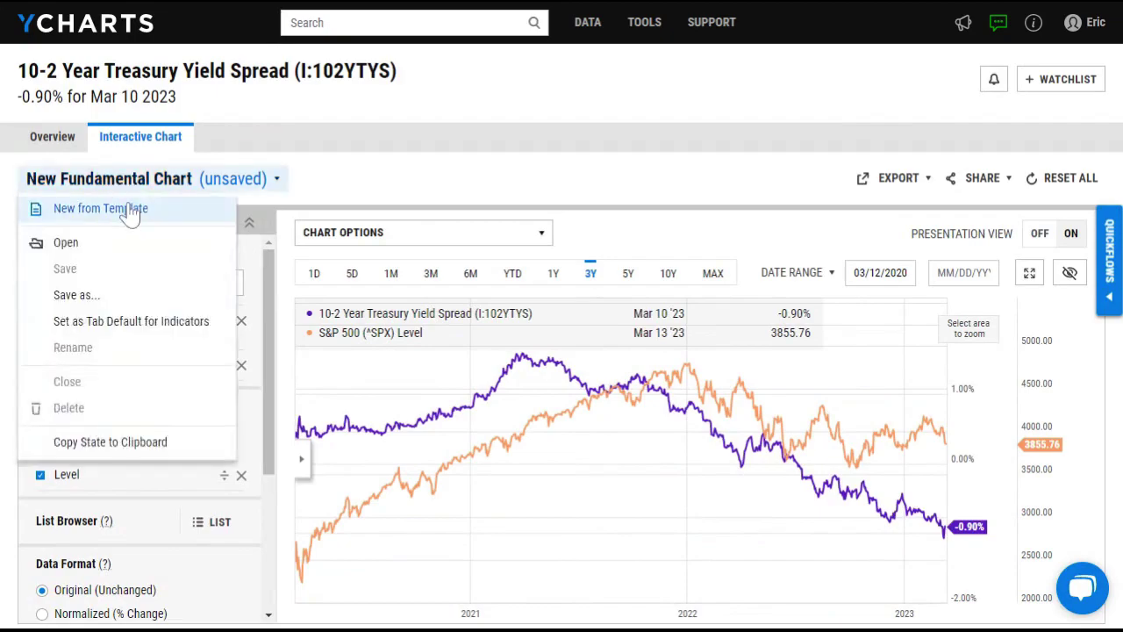
left_click(128, 207)
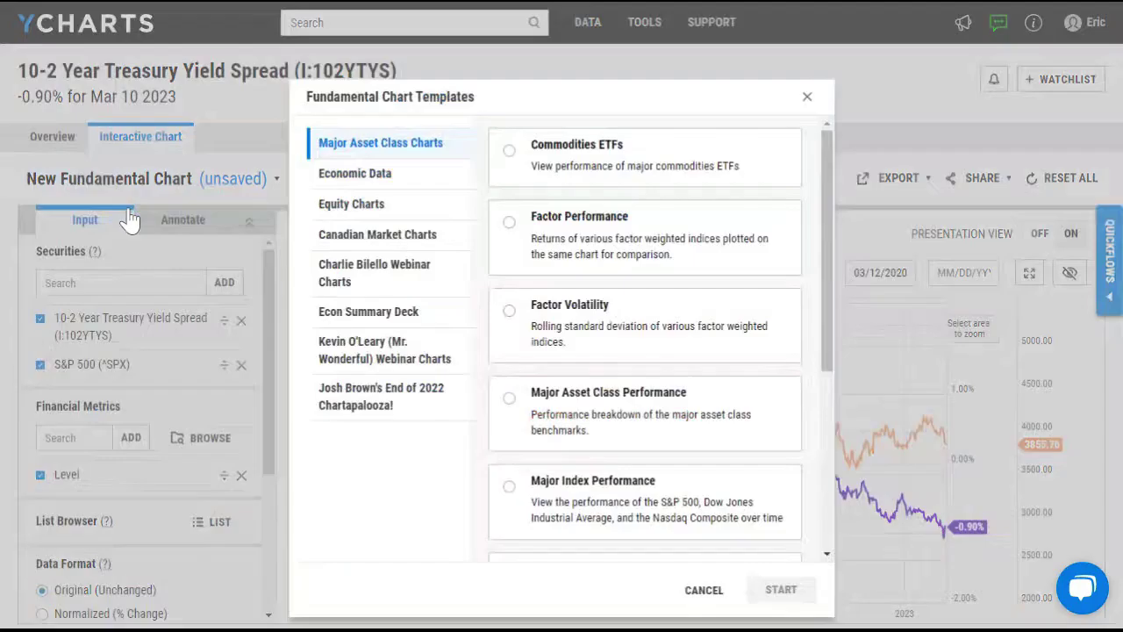
left_click(364, 176)
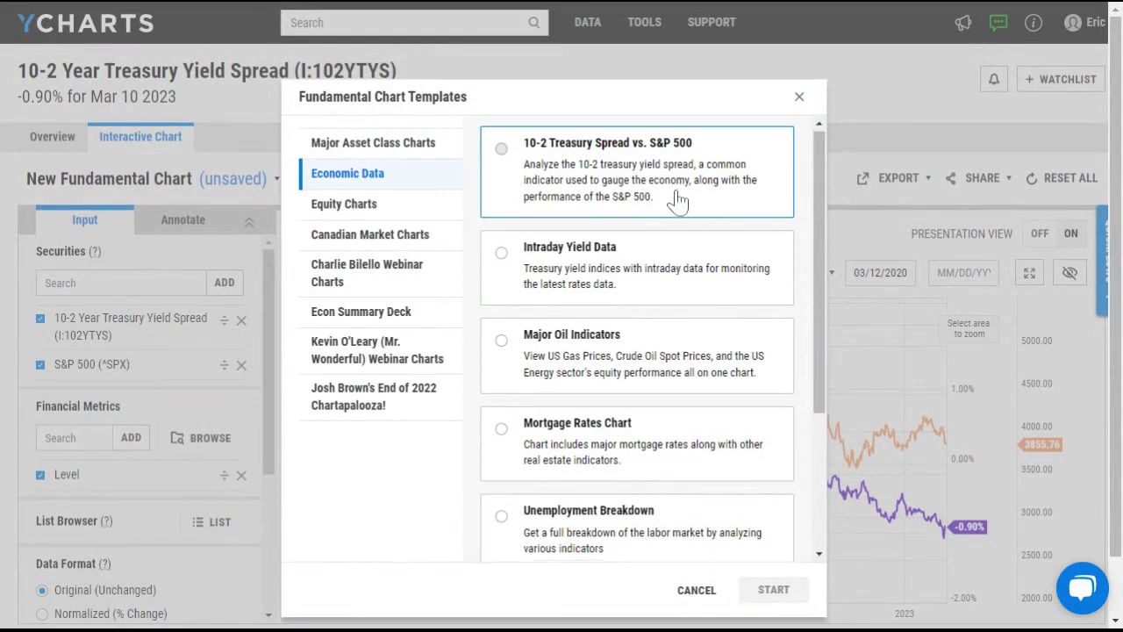
scroll(675, 200, "down", 3)
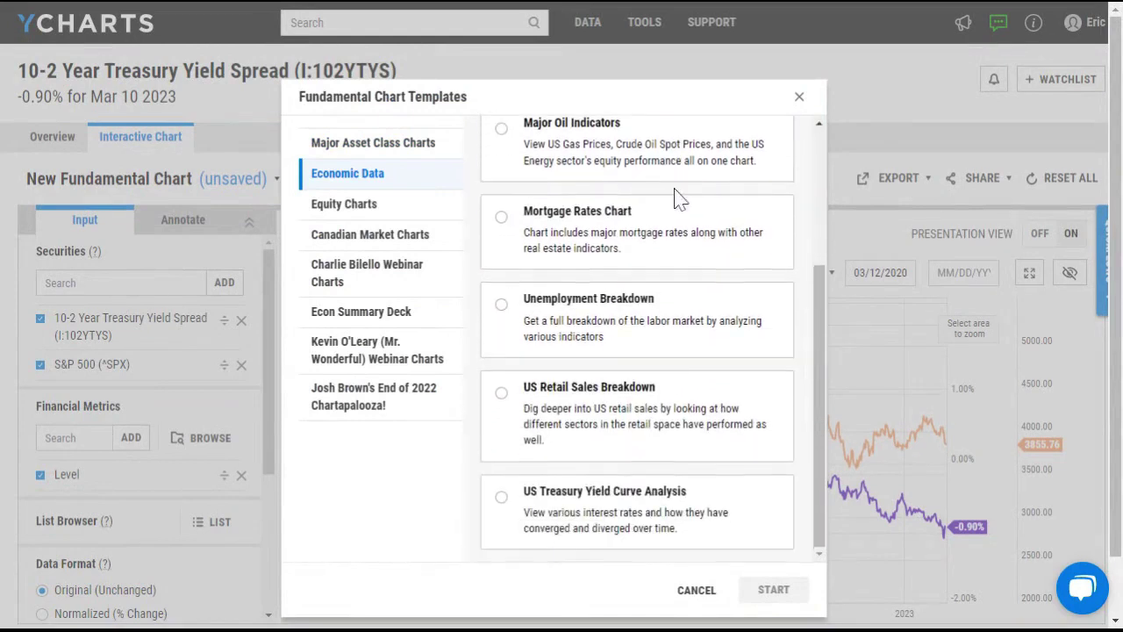
left_click(621, 509)
left_click(772, 588)
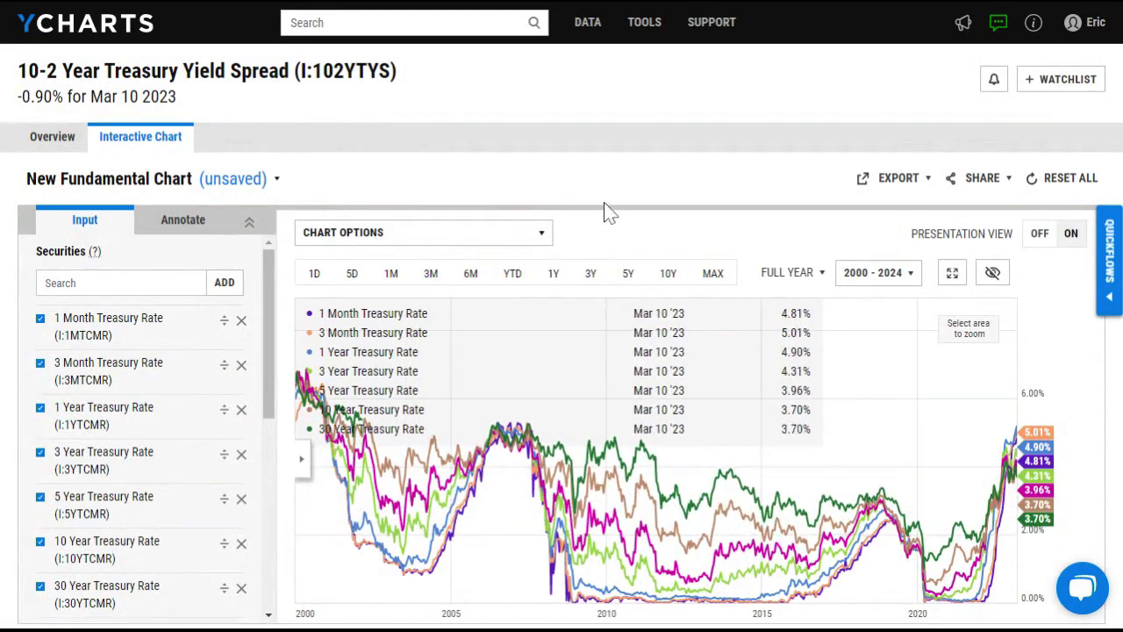
Enable Show US Recessions in the chart options.
left_click(538, 246)
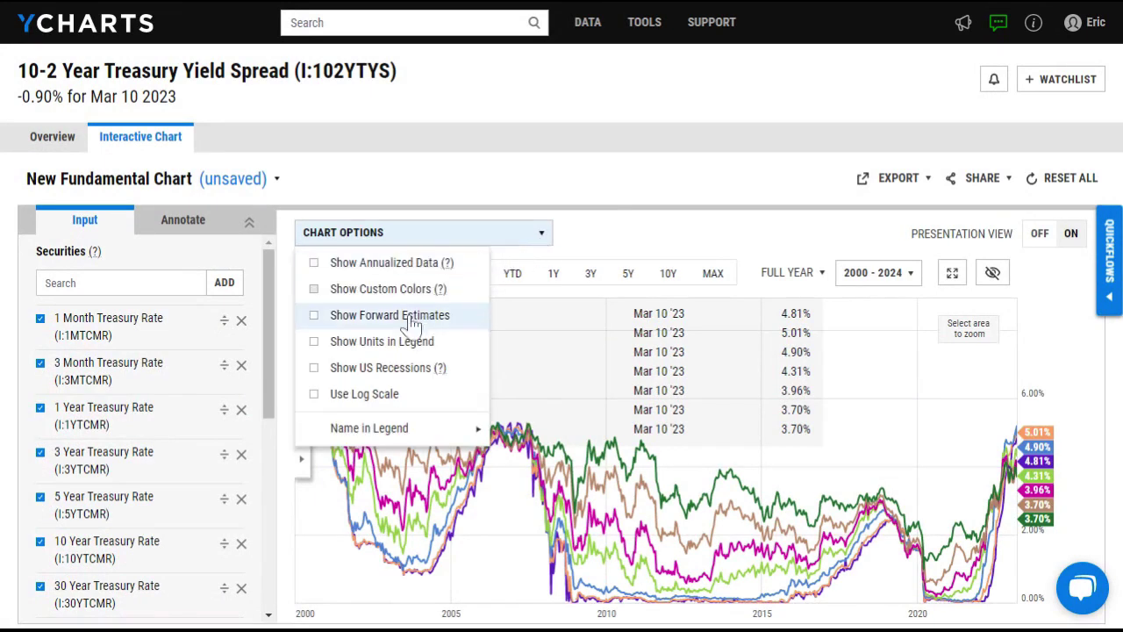
left_click(313, 368)
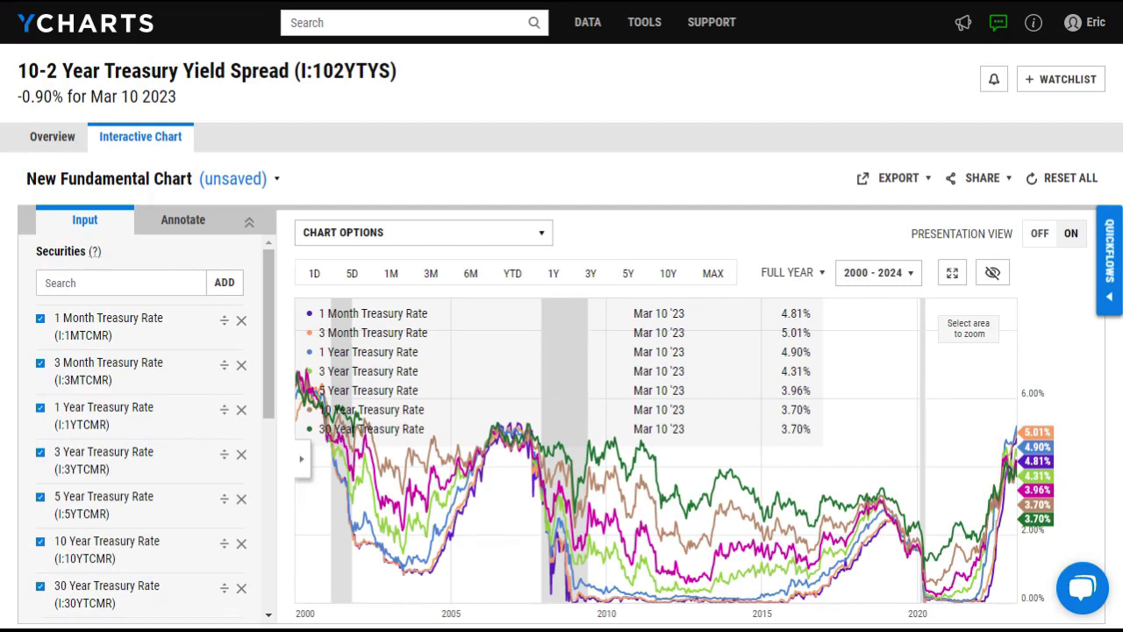
Open the Economic Calendar filtered to United States only and show Tuesday 14 March's seven releases.
mouse_move(588, 30)
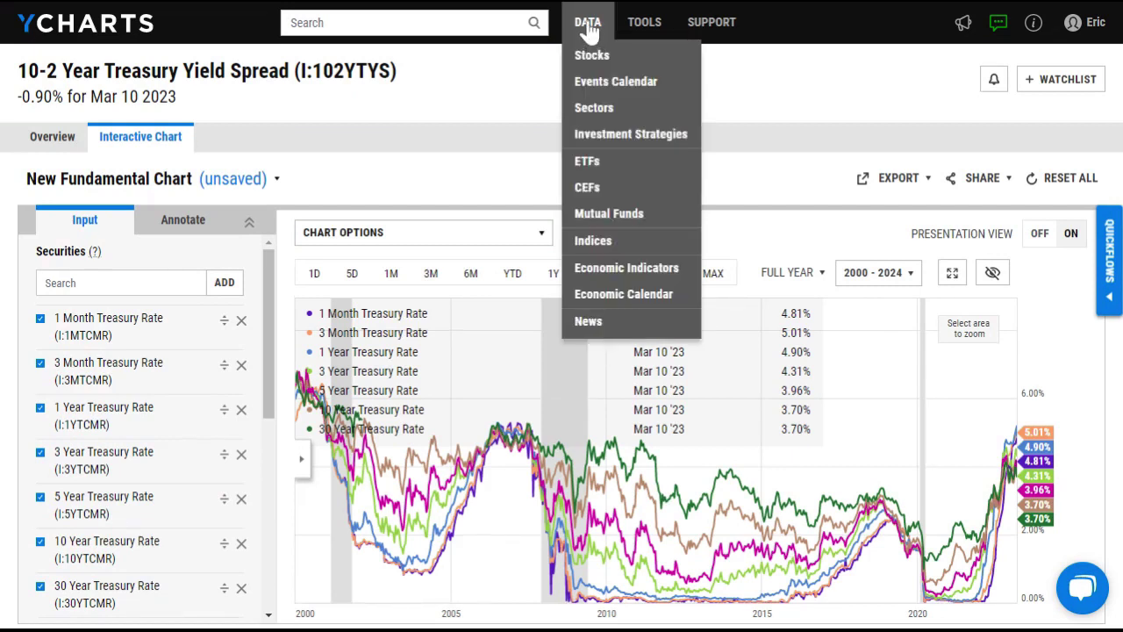
left_click(605, 297)
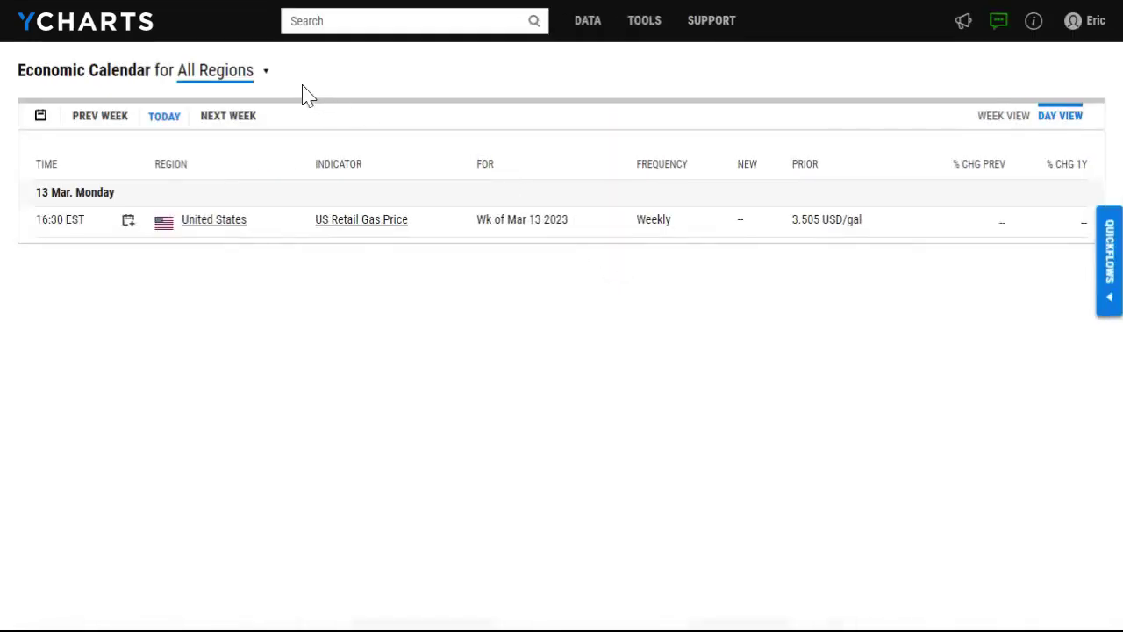
left_click(265, 77)
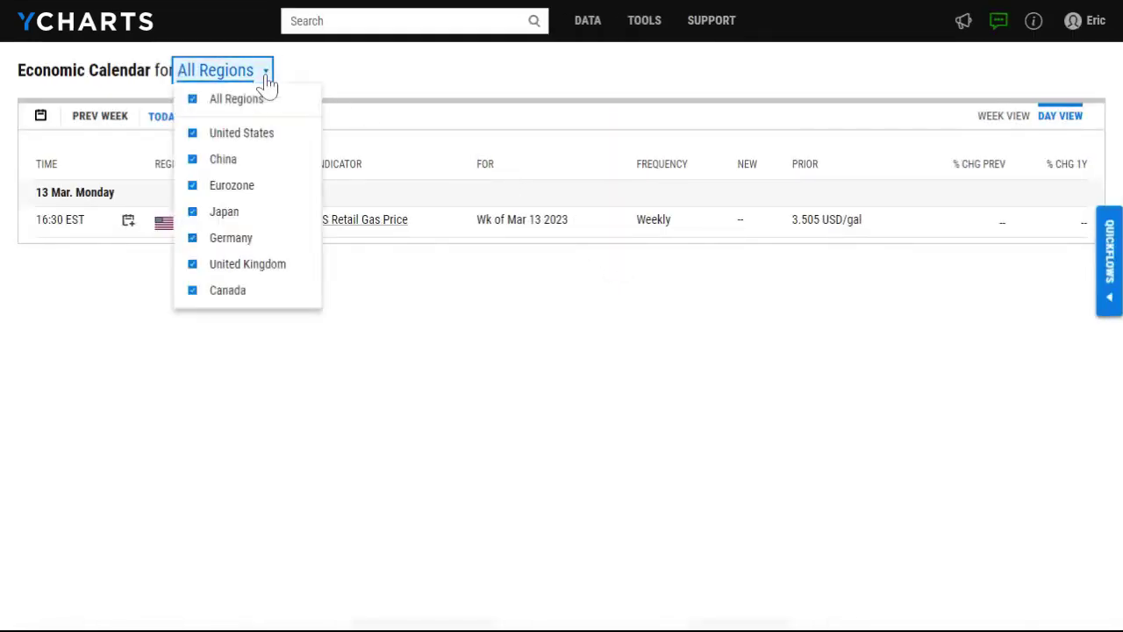
left_click(192, 99)
left_click(192, 134)
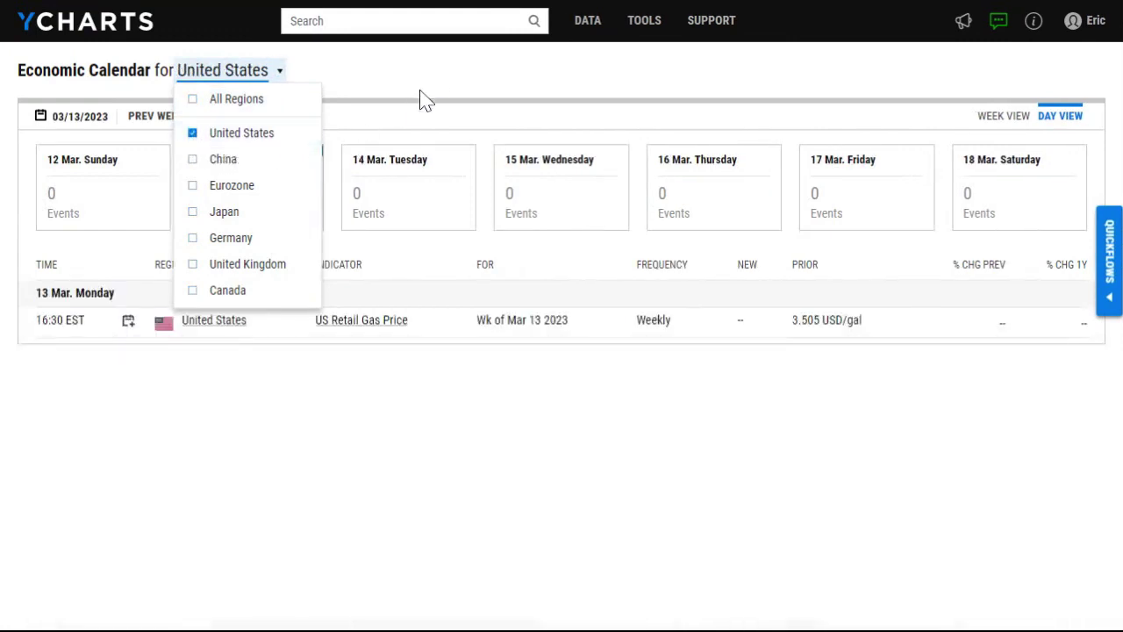
left_click(439, 79)
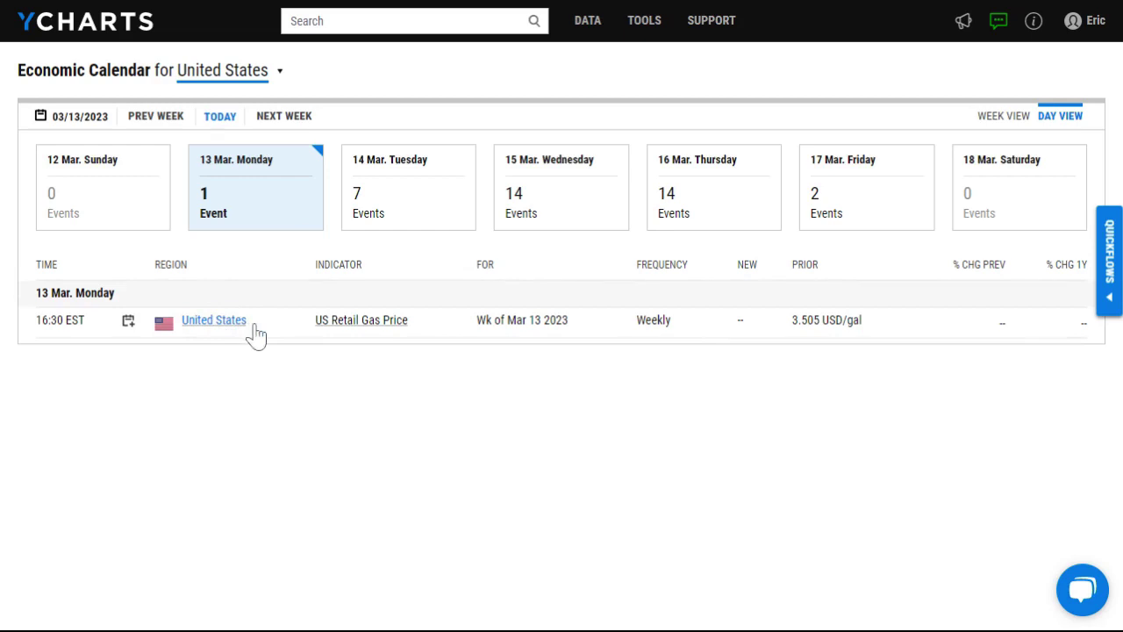
left_click(419, 203)
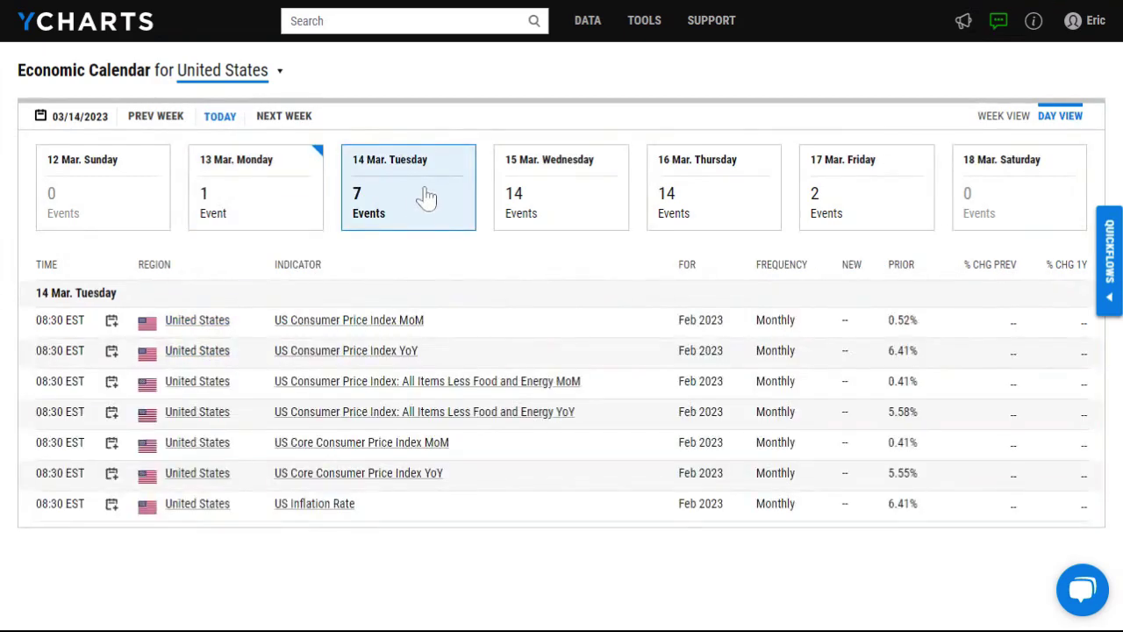
Glance at Wednesday 15 March, then show the next week's three Tuesday 21 March releases.
left_click(527, 193)
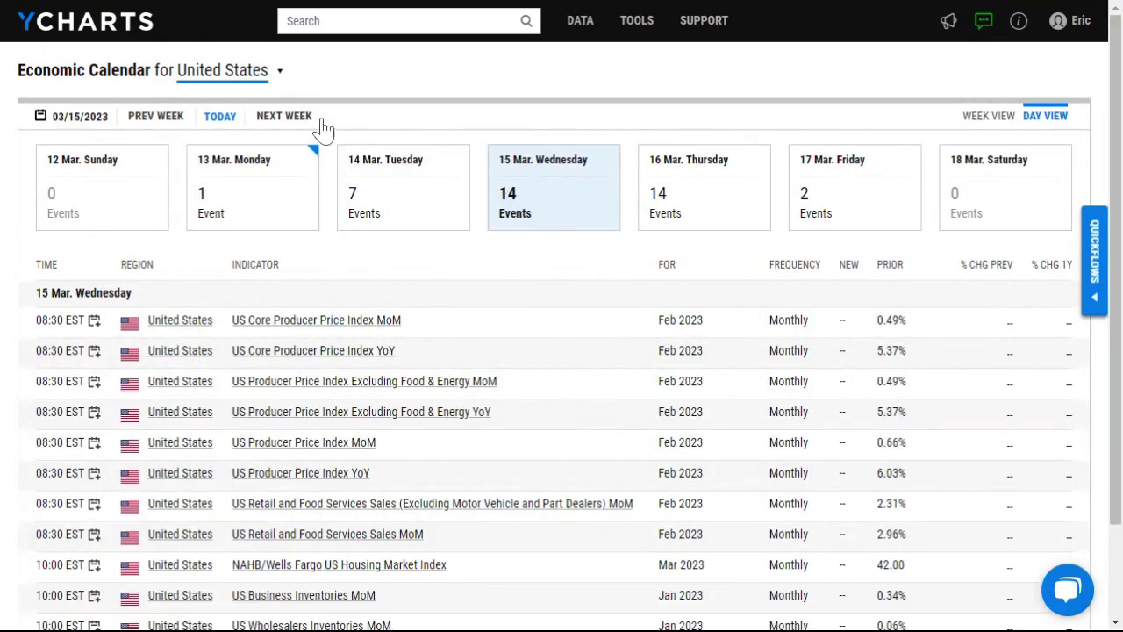
left_click(295, 123)
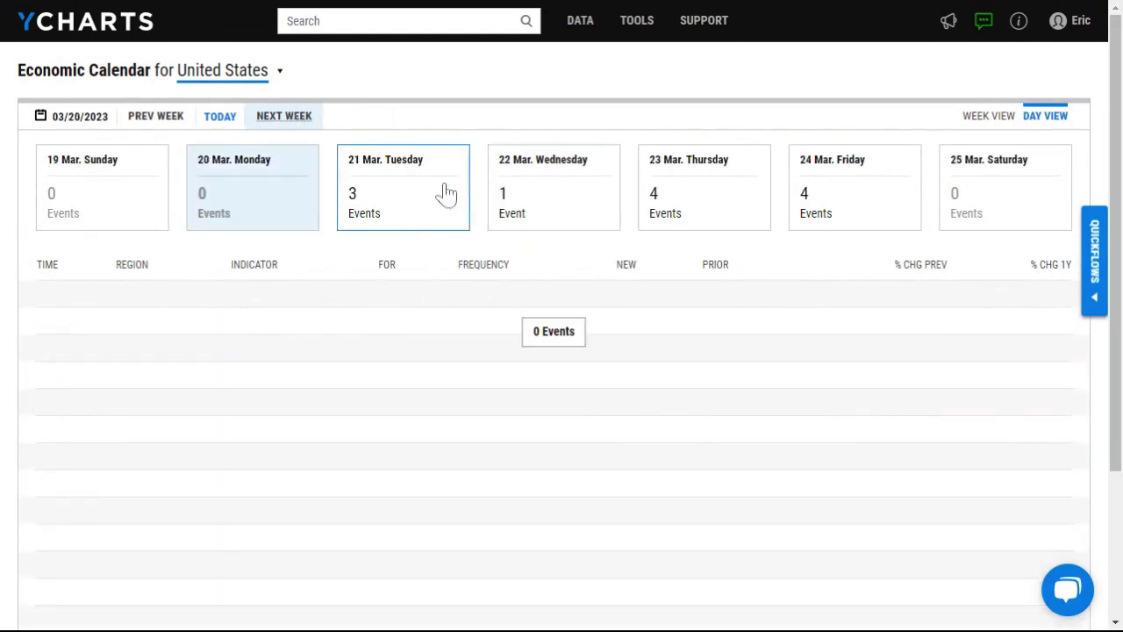
left_click(443, 195)
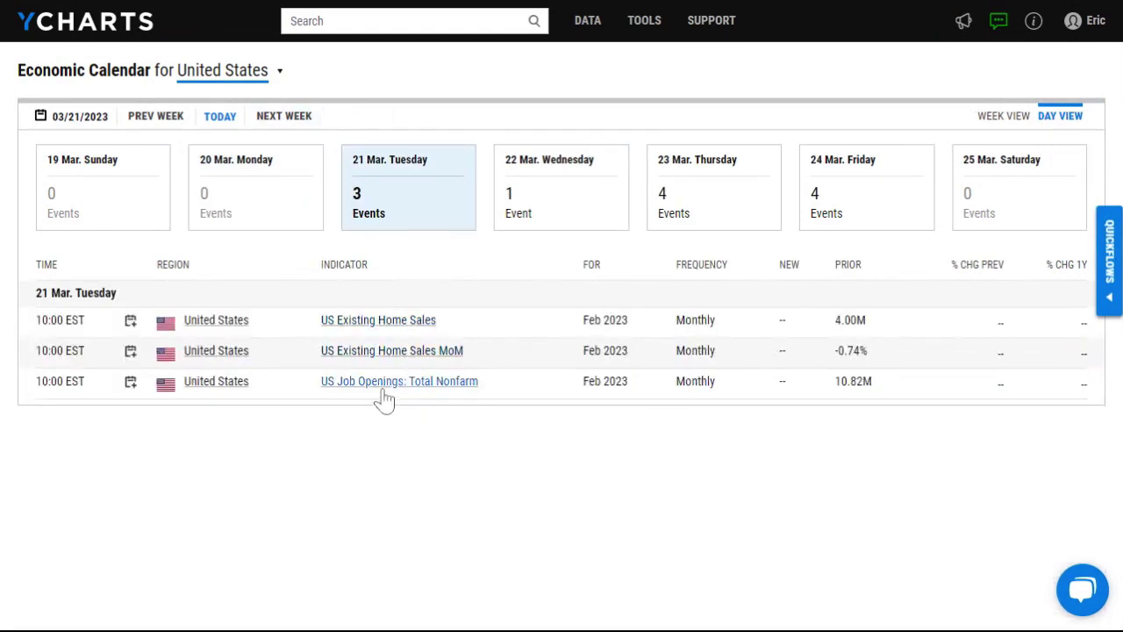
left_click(132, 324)
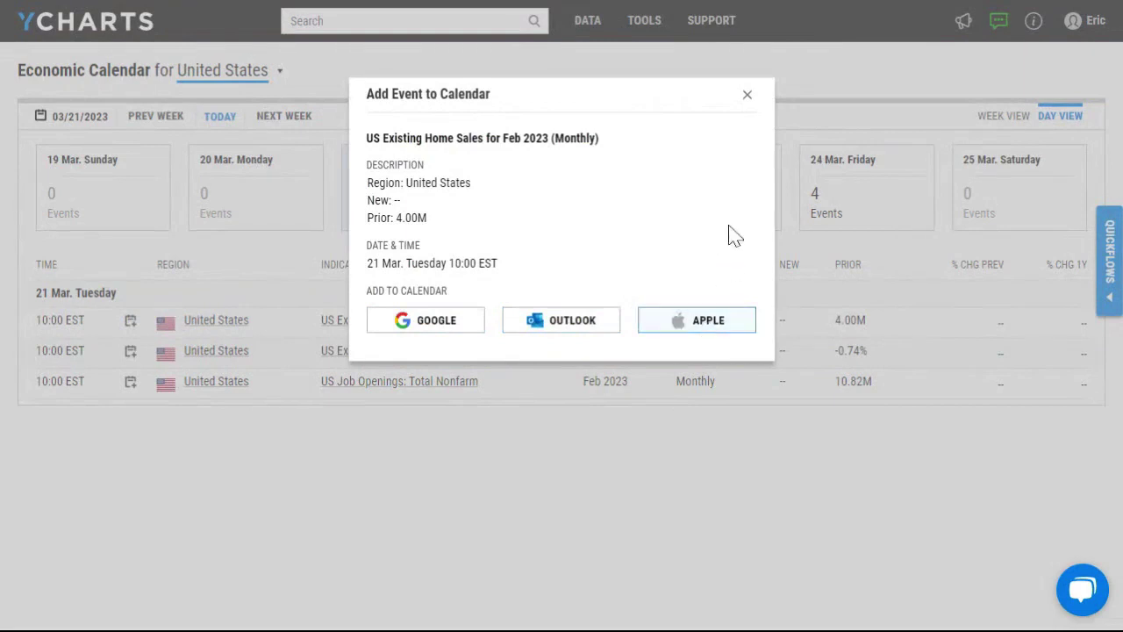
left_click(747, 96)
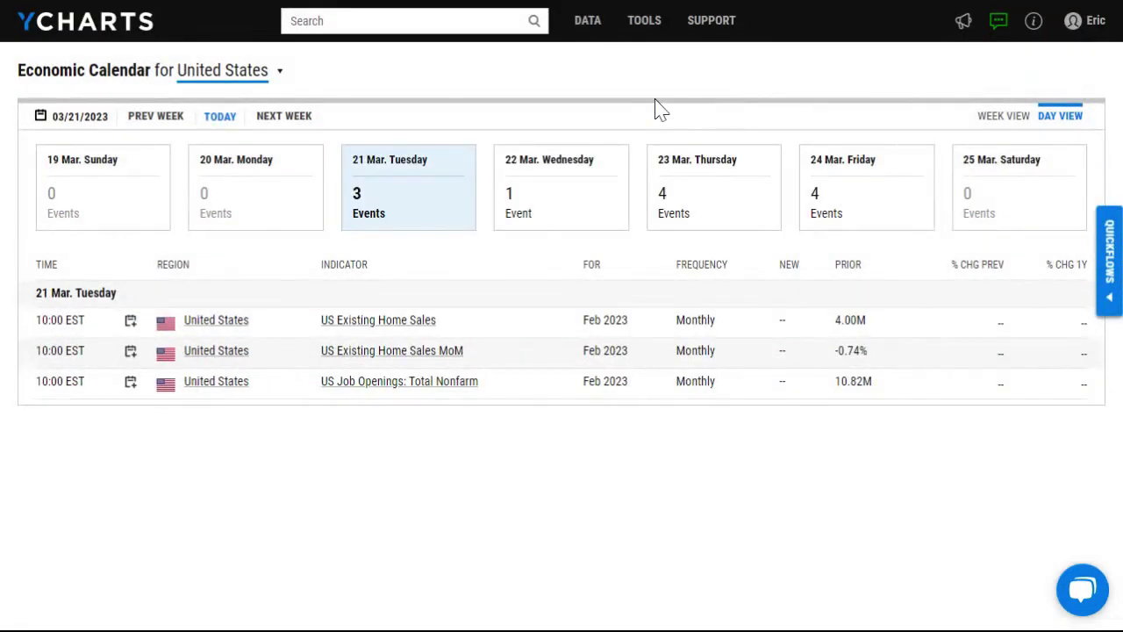